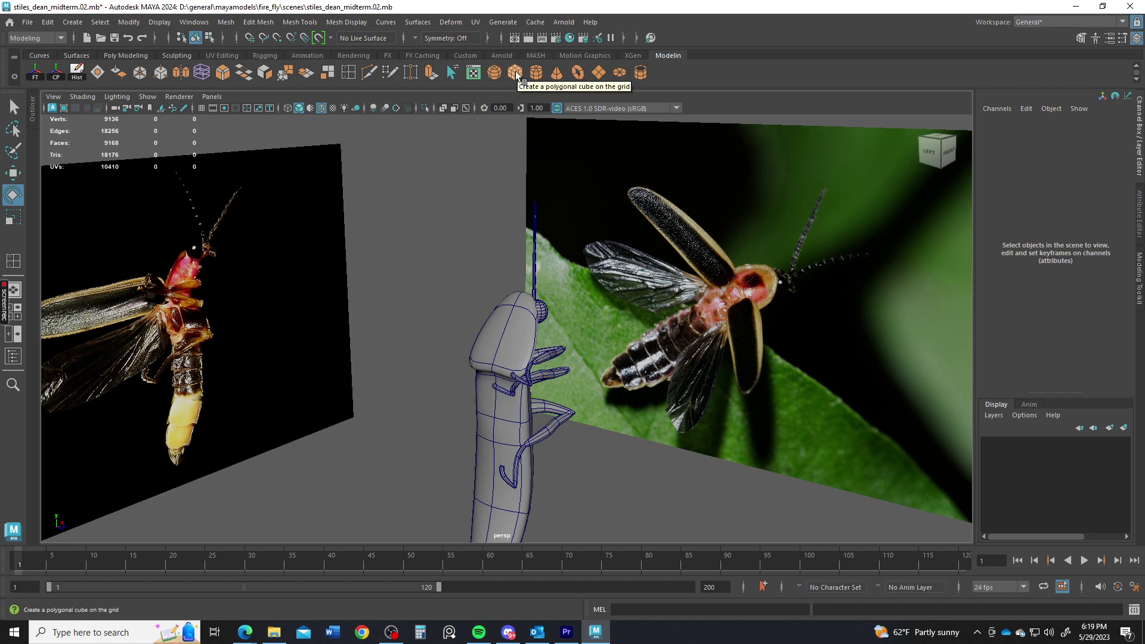
Create a polygon plane at the origin with 3 width subdivisions and 3 height subdivisions.
click(598, 73)
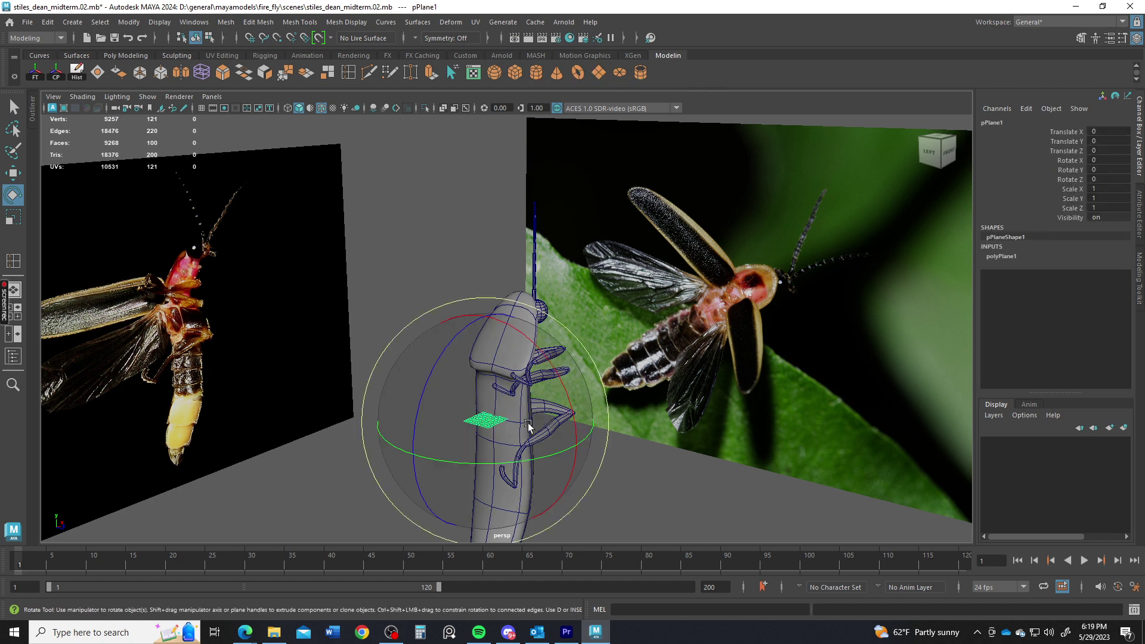
alt+drag(503, 410, 501, 452)
click(1003, 257)
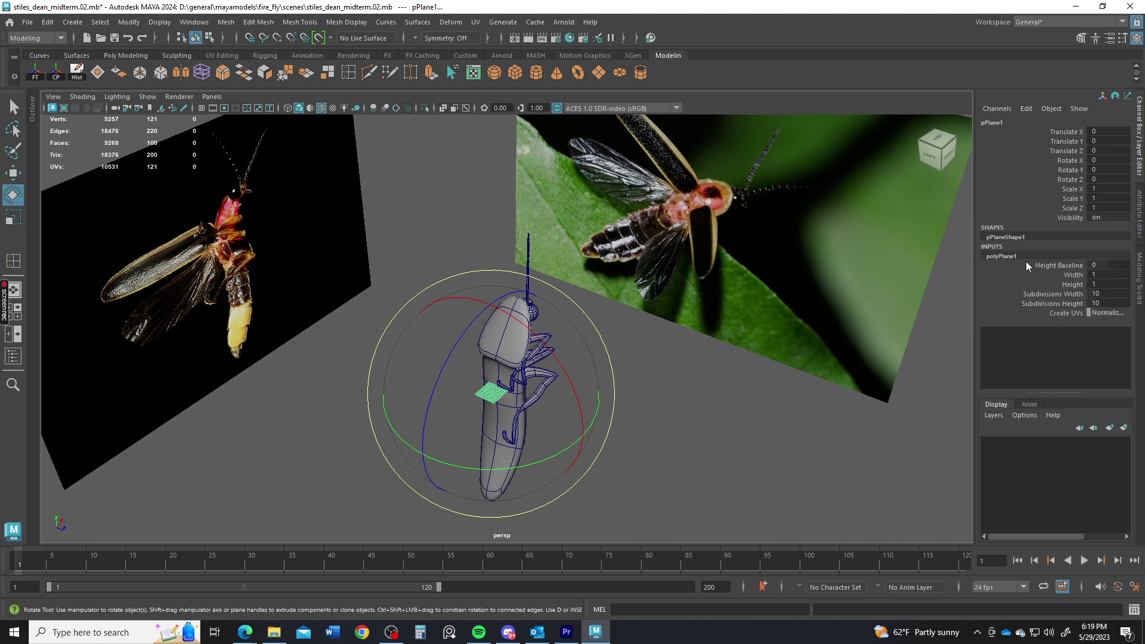
drag(1105, 293, 1120, 313)
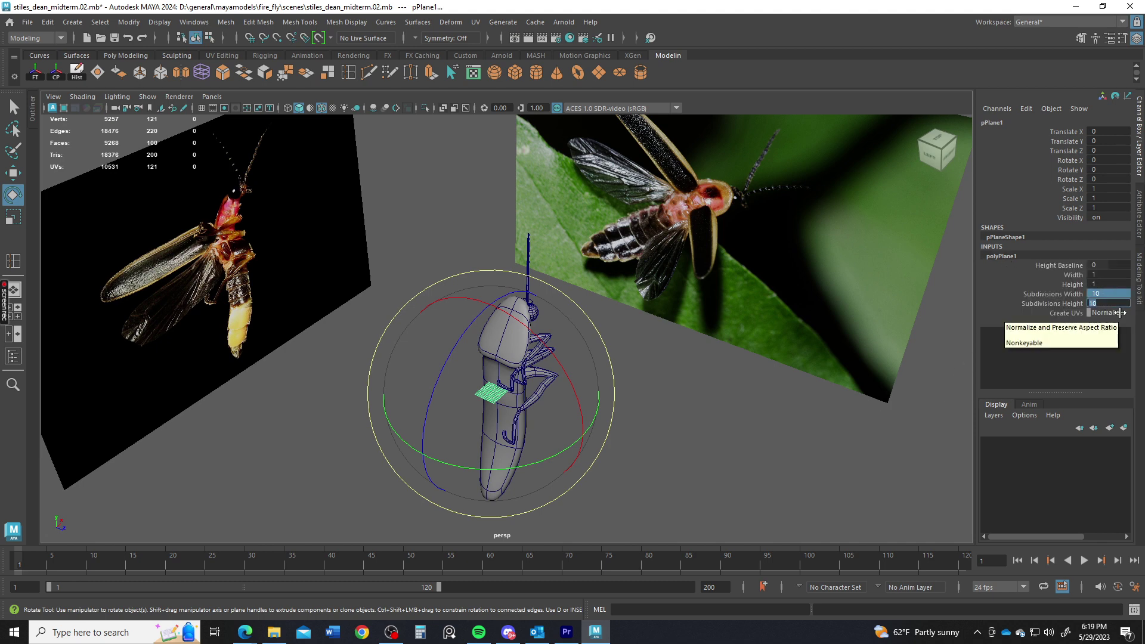
key(Return)
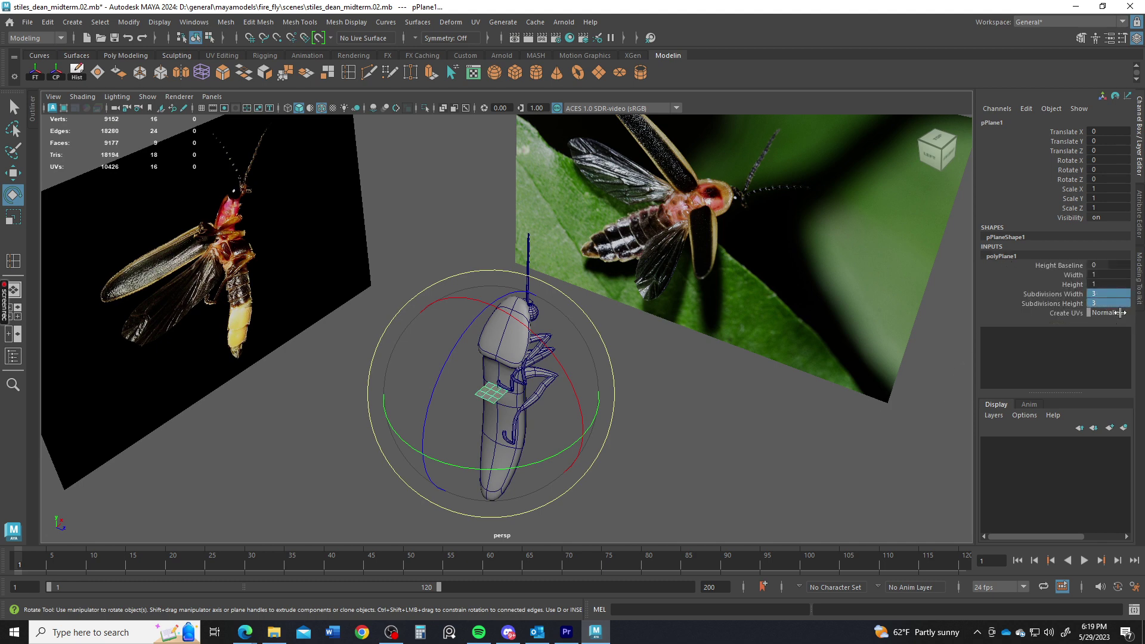
double_click(1103, 285)
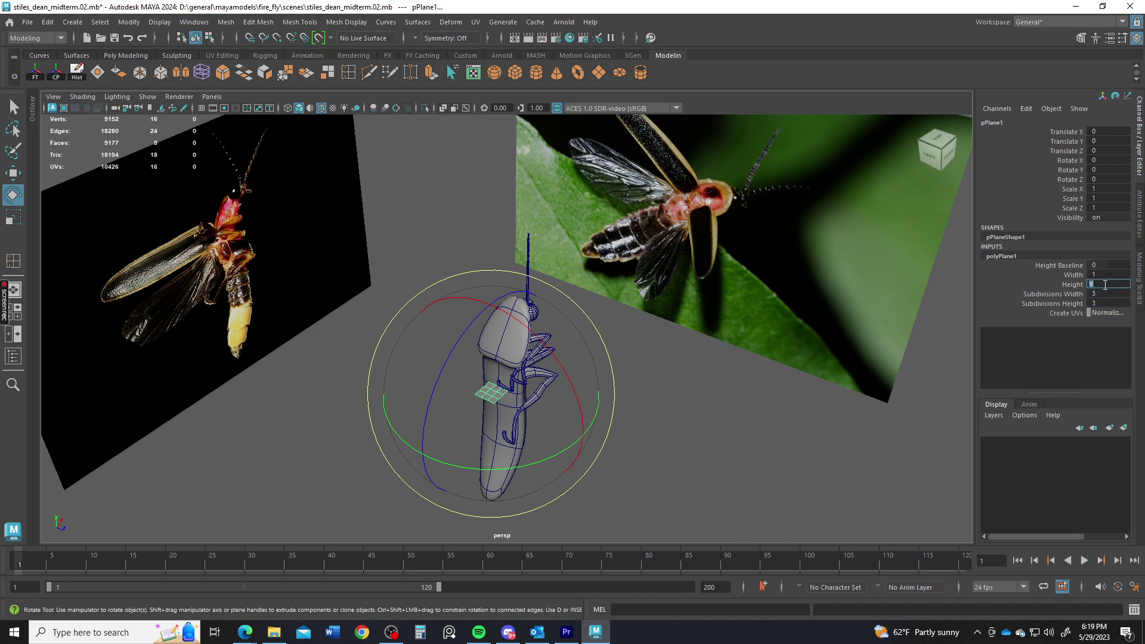
click(1078, 285)
middle_drag(741, 435, 699, 438)
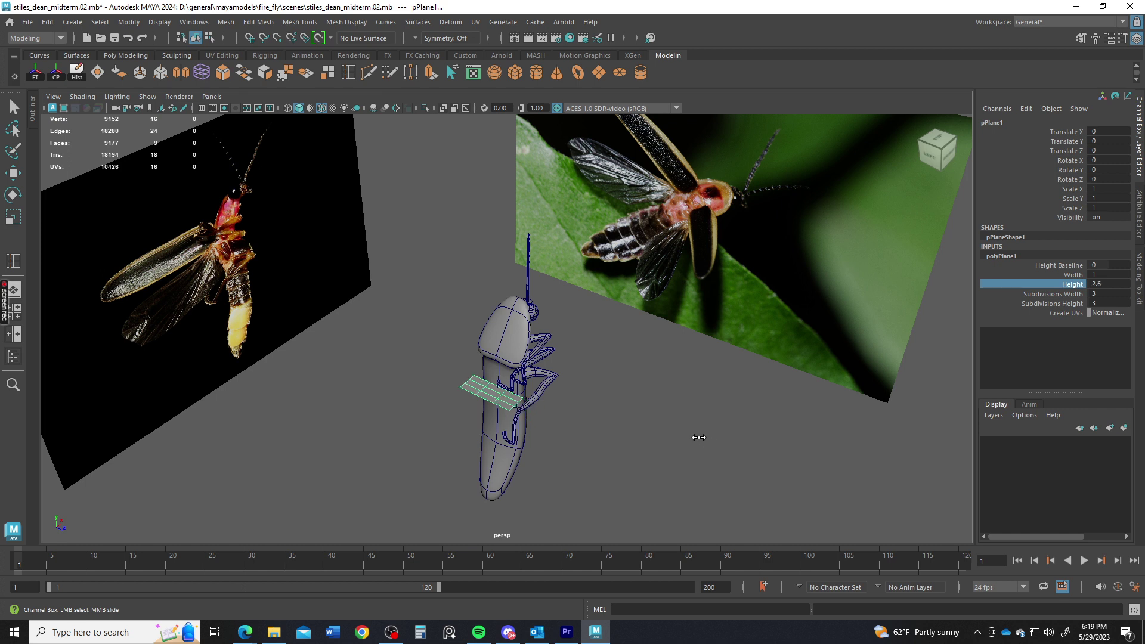
key(ctrl+z)
click(1101, 275)
mouse_move(760, 412)
middle_down()
mouse_move(792, 414)
mouse_move(778, 412)
middle_up()
key(ctrl+z)
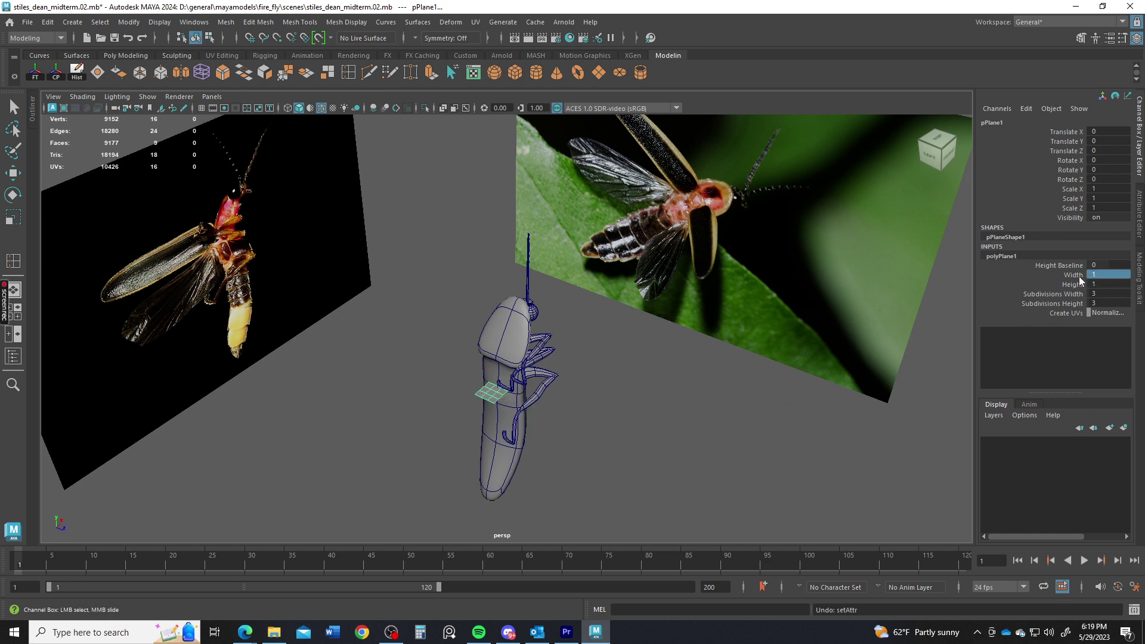
Widen the plane to 8.8 and move it along X to about -3.954 so it extends from the body's side.
click(1105, 275)
click(1081, 276)
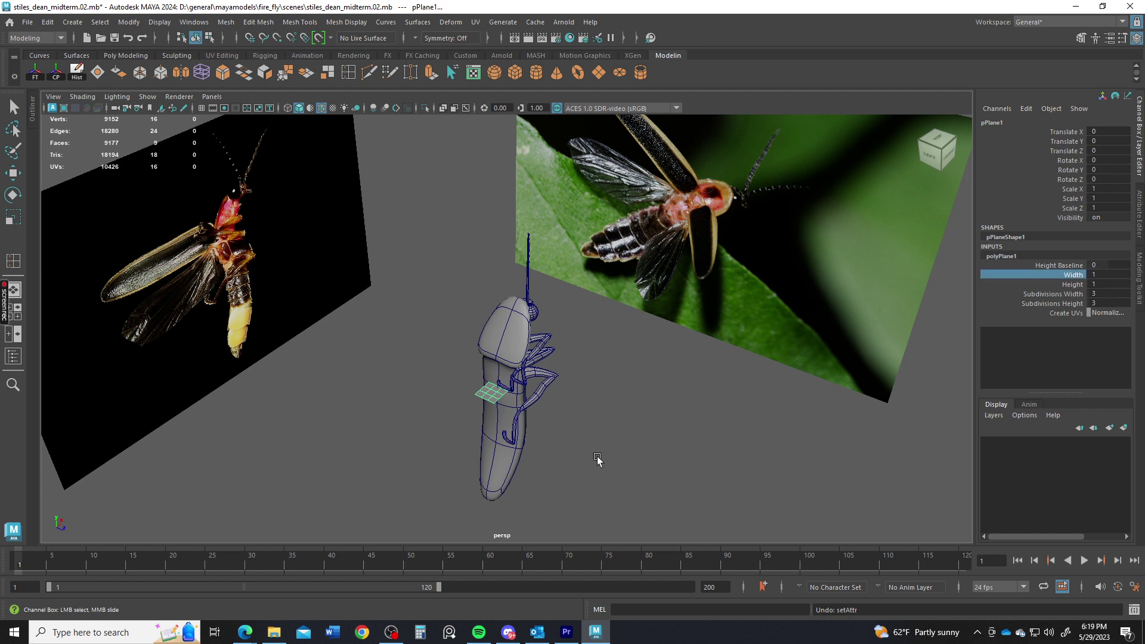
middle_drag(599, 459, 644, 458)
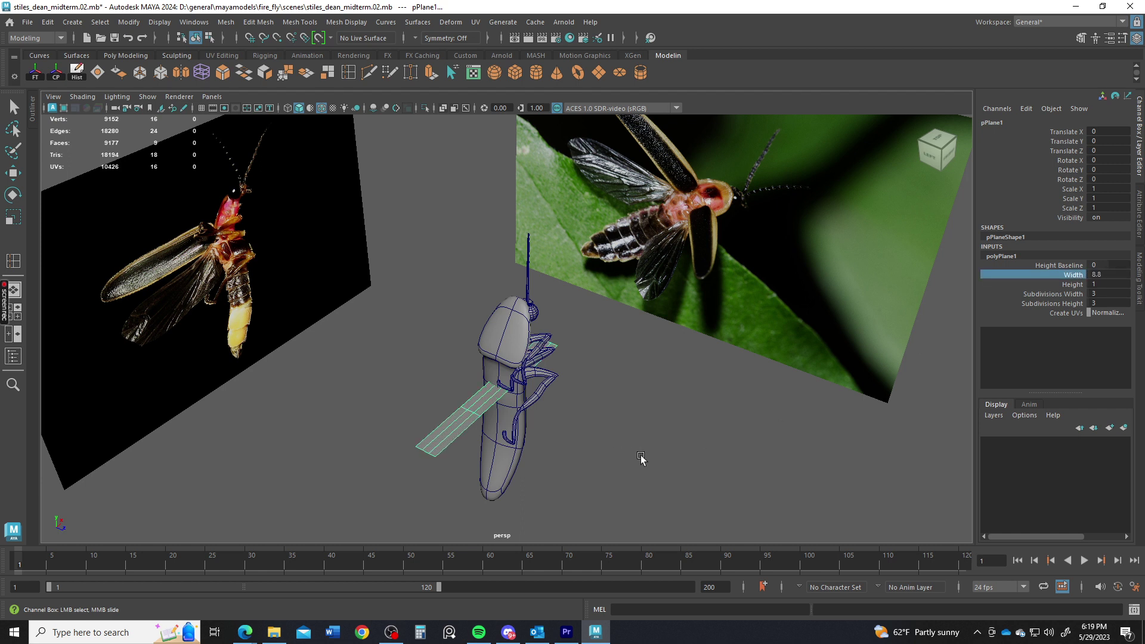
key(w)
drag(524, 366, 455, 428)
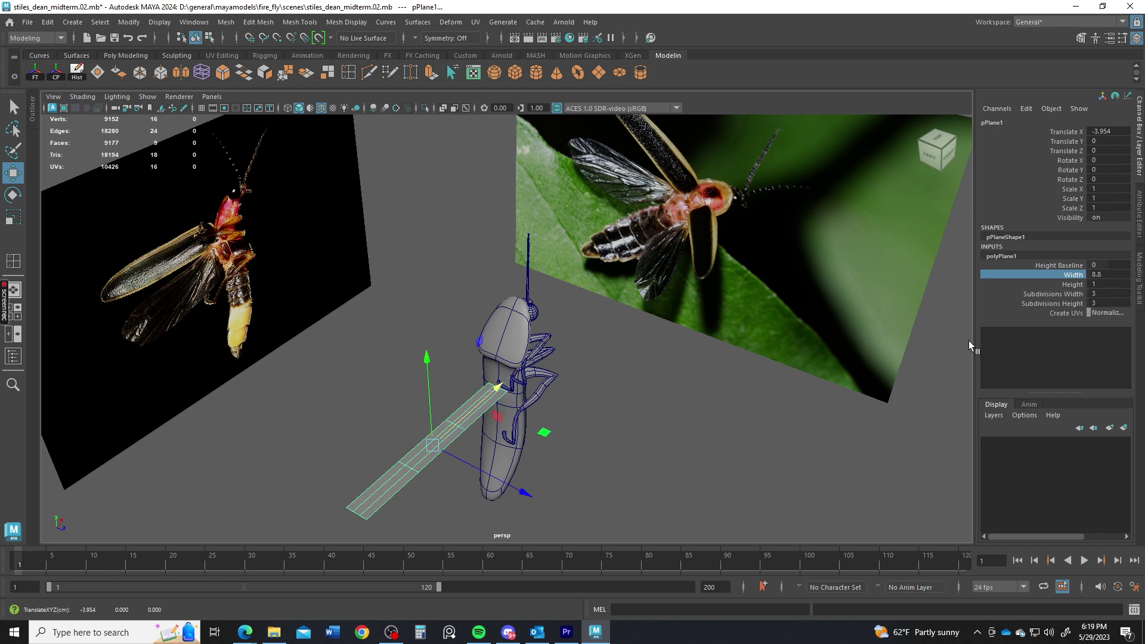
Set the plane's width to 7 and its height to 2.
alt+drag(655, 388, 829, 333)
click(1111, 275)
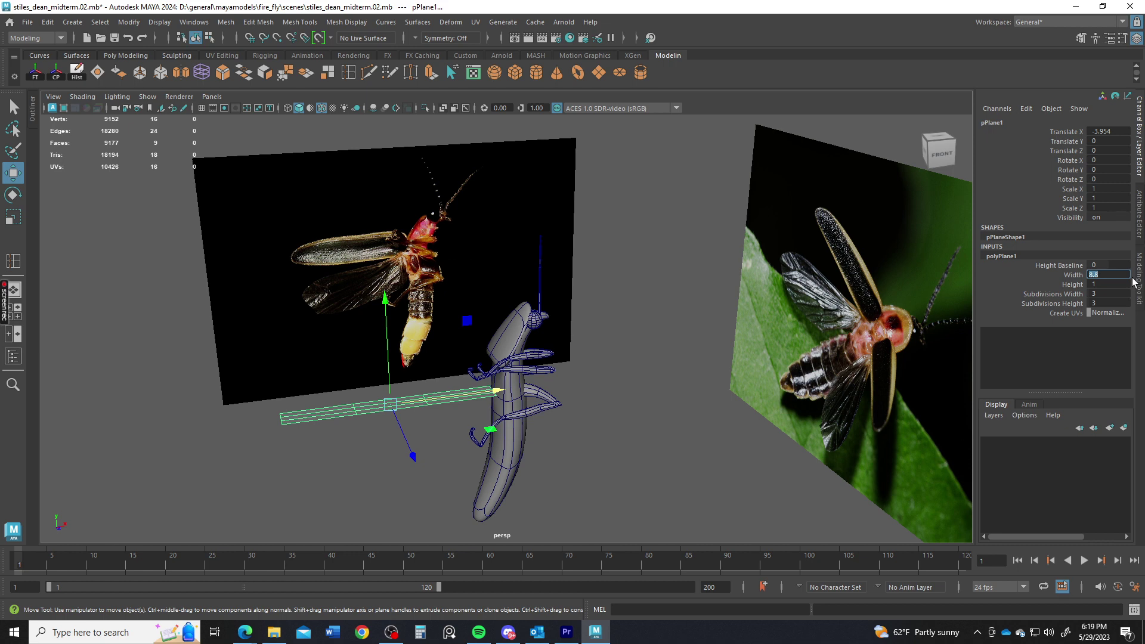
text(7)
key(Return)
click(1113, 285)
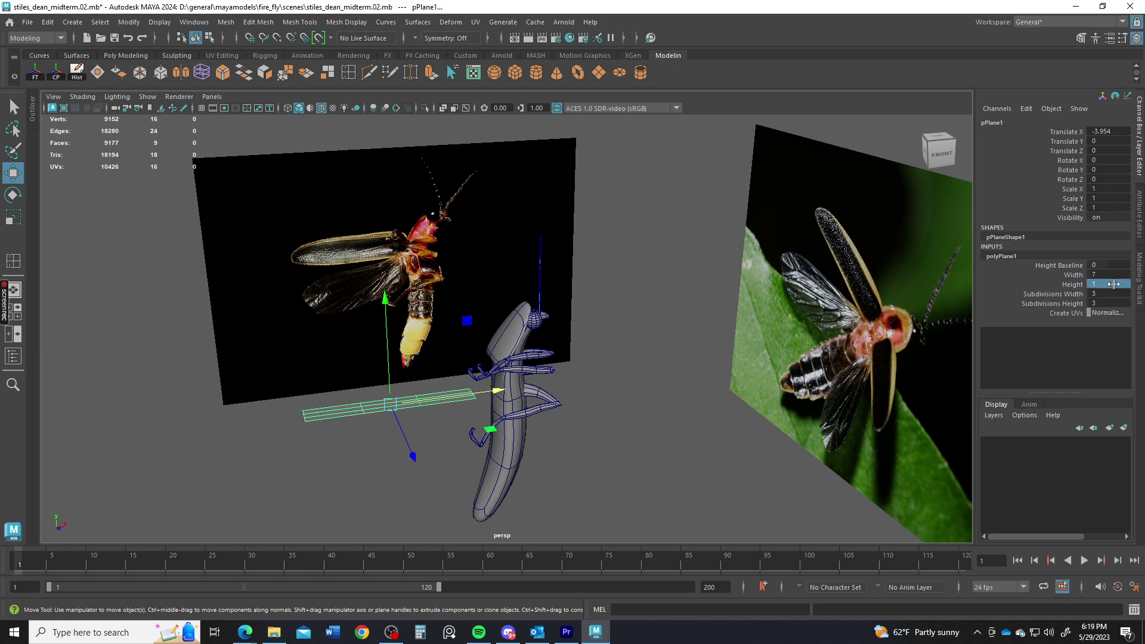
text(2)
key(Return)
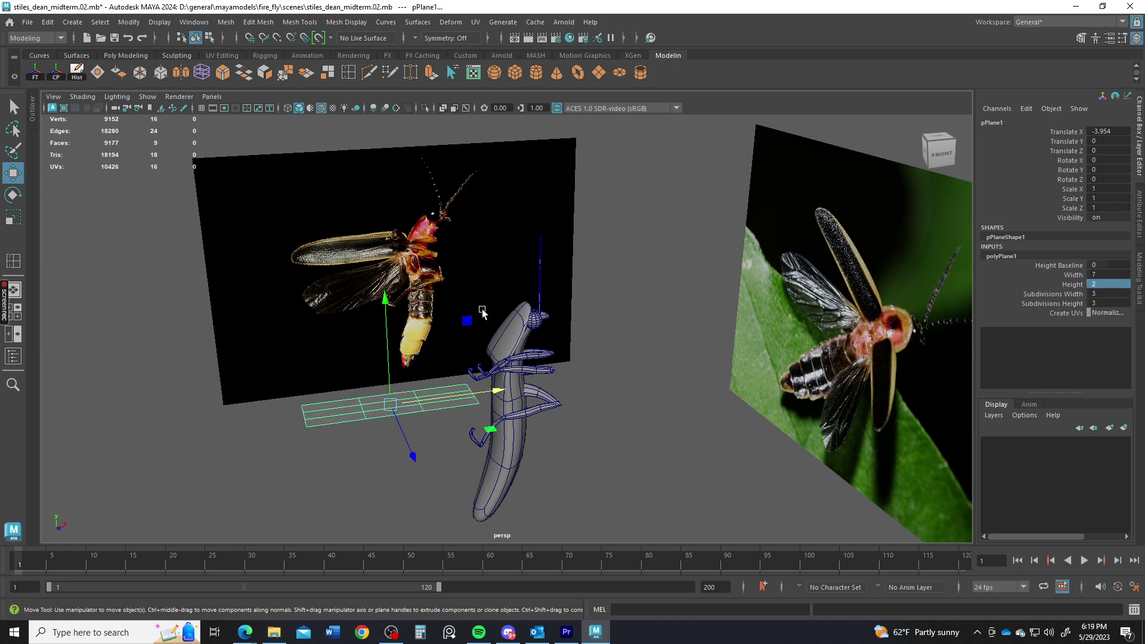
Rotate the plane upright to about 88.7° in X and move it beside the body at about Y 1.373, Z 0.803.
alt+drag(482, 313, 523, 351)
alt+right_drag(523, 351, 618, 453)
alt+drag(618, 452, 659, 454)
alt+middle_drag(528, 426, 539, 377)
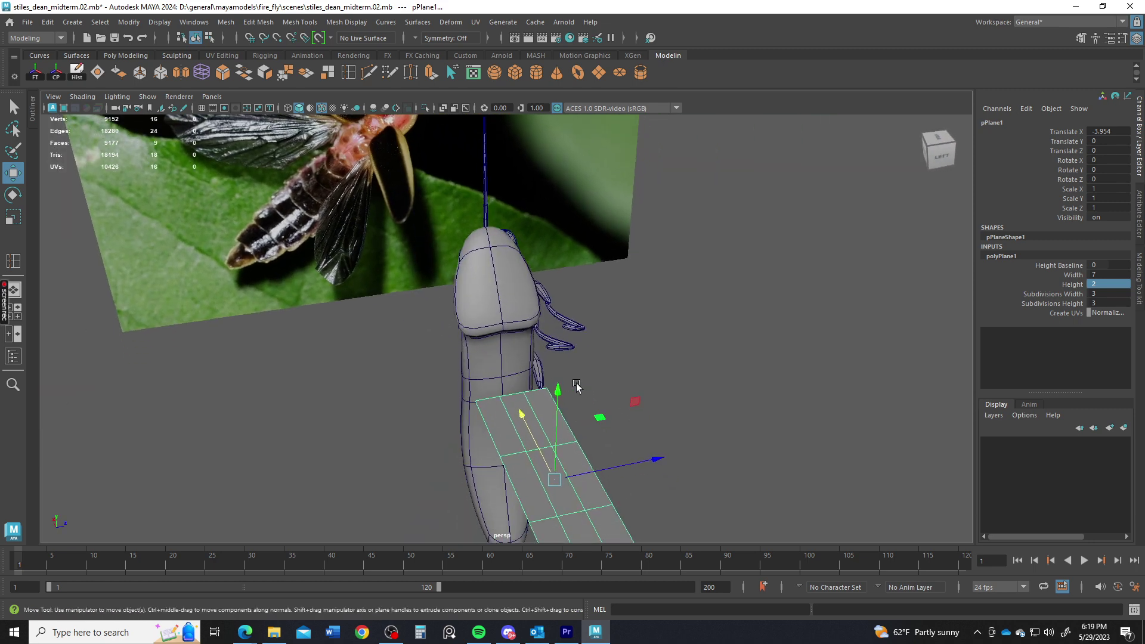
alt+drag(577, 387, 656, 345)
key(e)
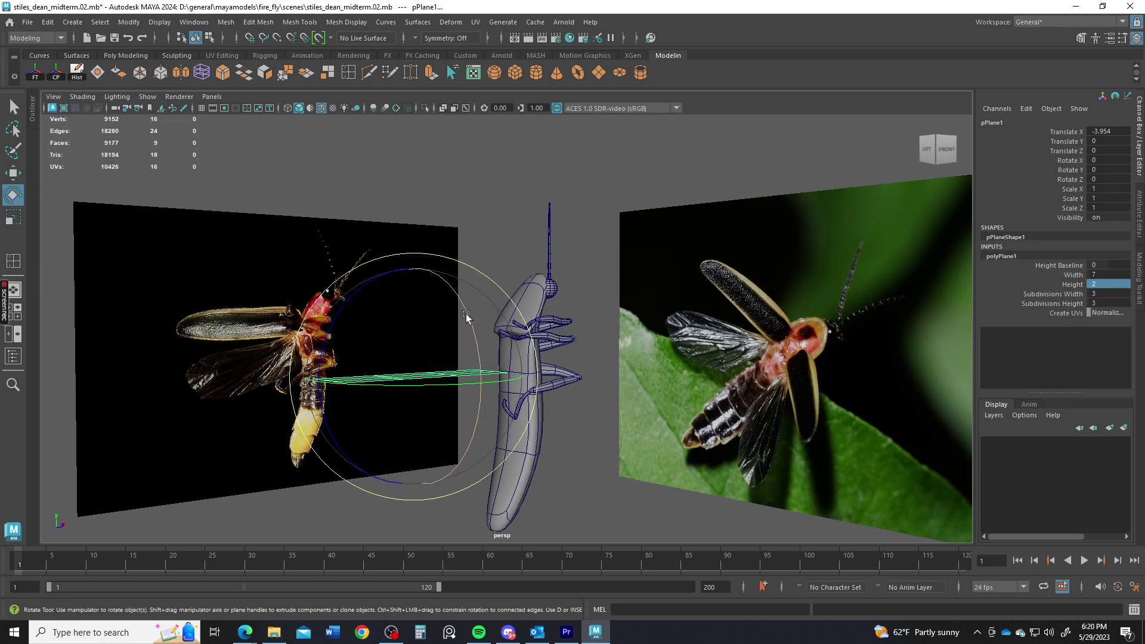
drag(468, 325, 579, 402)
key(w)
drag(586, 320, 274, 394)
Pull the middle vertices at both ends of the plane outward to taper it, and turn on its smooth preview.
right_click(304, 408)
click(245, 279)
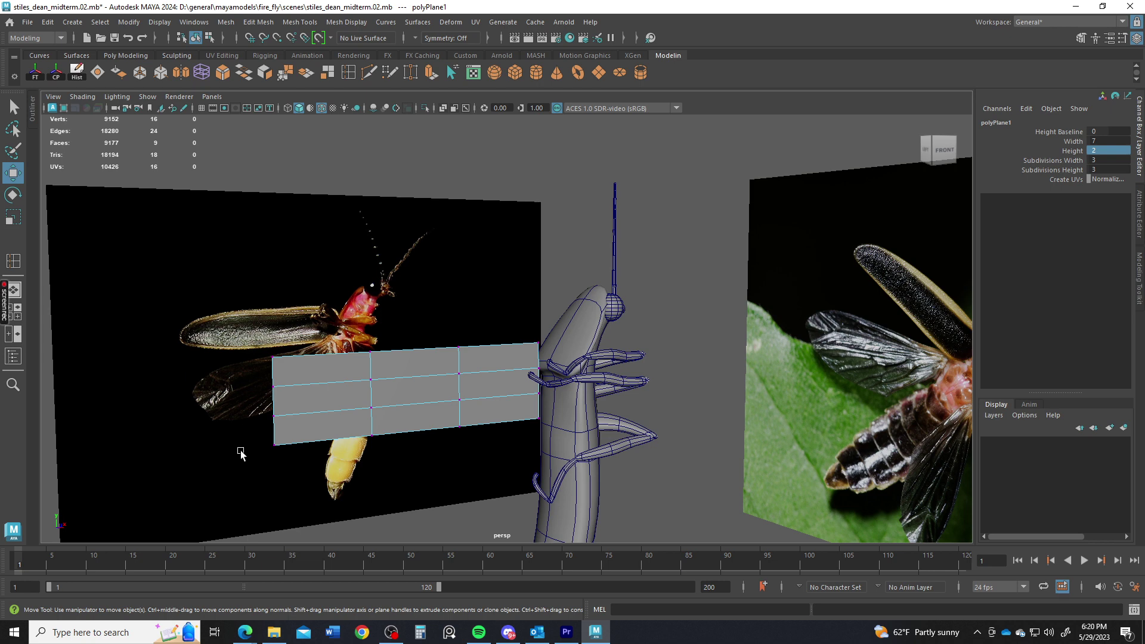
drag(251, 382, 307, 439)
alt+drag(382, 429, 344, 390)
alt+drag(498, 379, 463, 426)
scroll(515, 356, up, 1)
drag(208, 361, 245, 404)
drag(317, 387, 303, 382)
right_drag(359, 367, 435, 347)
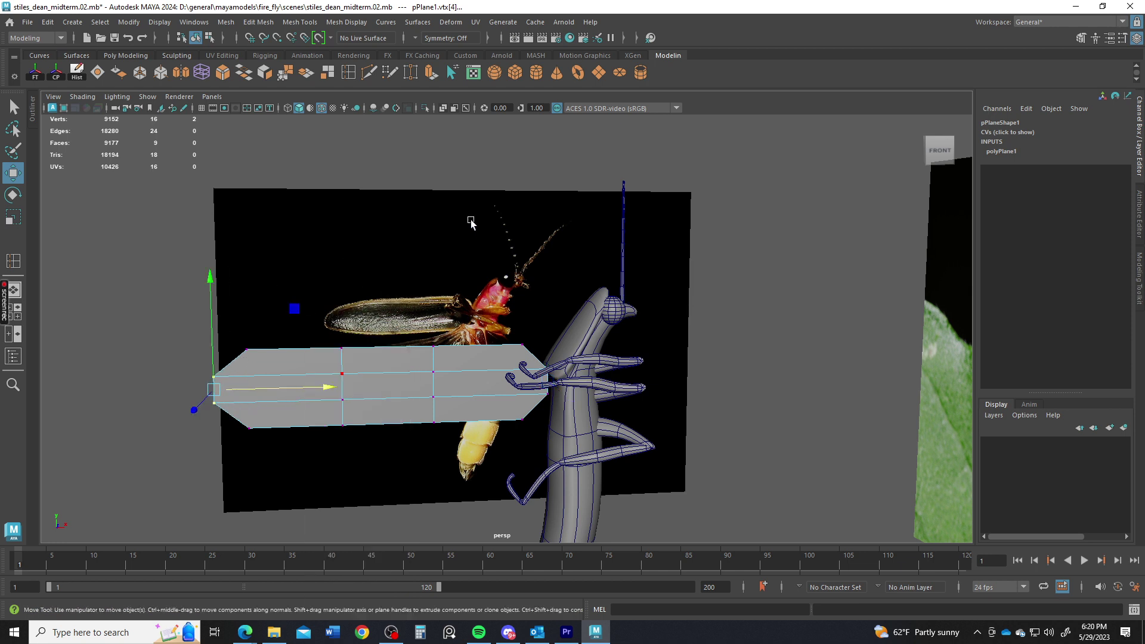
key(3)
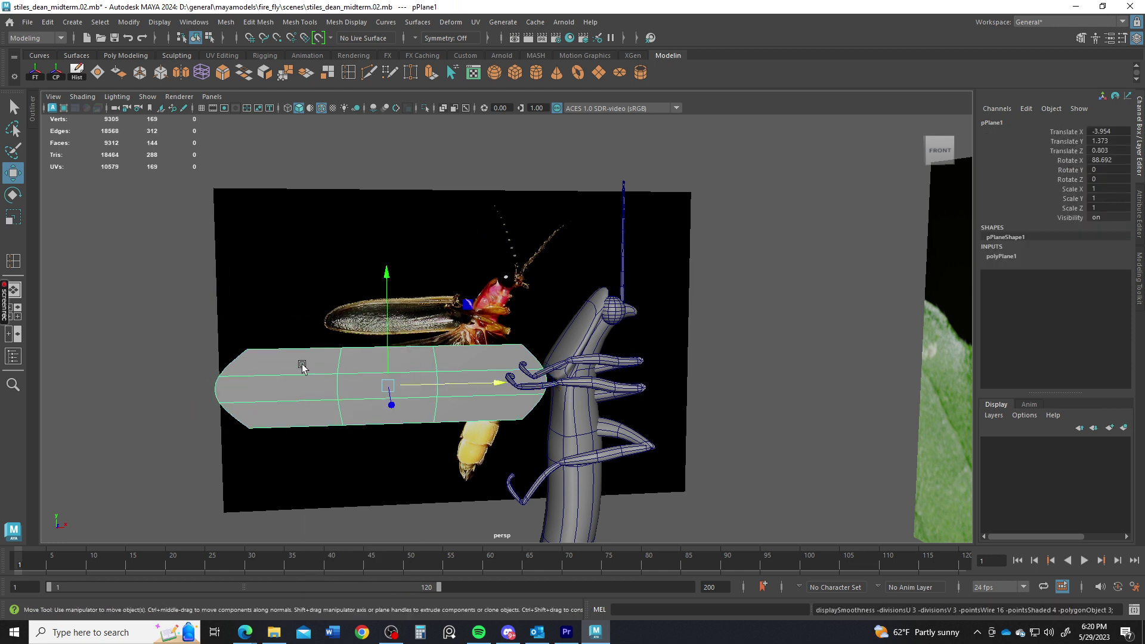
Move the wing tip's upper corner vertex inward and adjust the lower edge vertices to round the wing outline.
right_drag(284, 292, 239, 291)
click(246, 349)
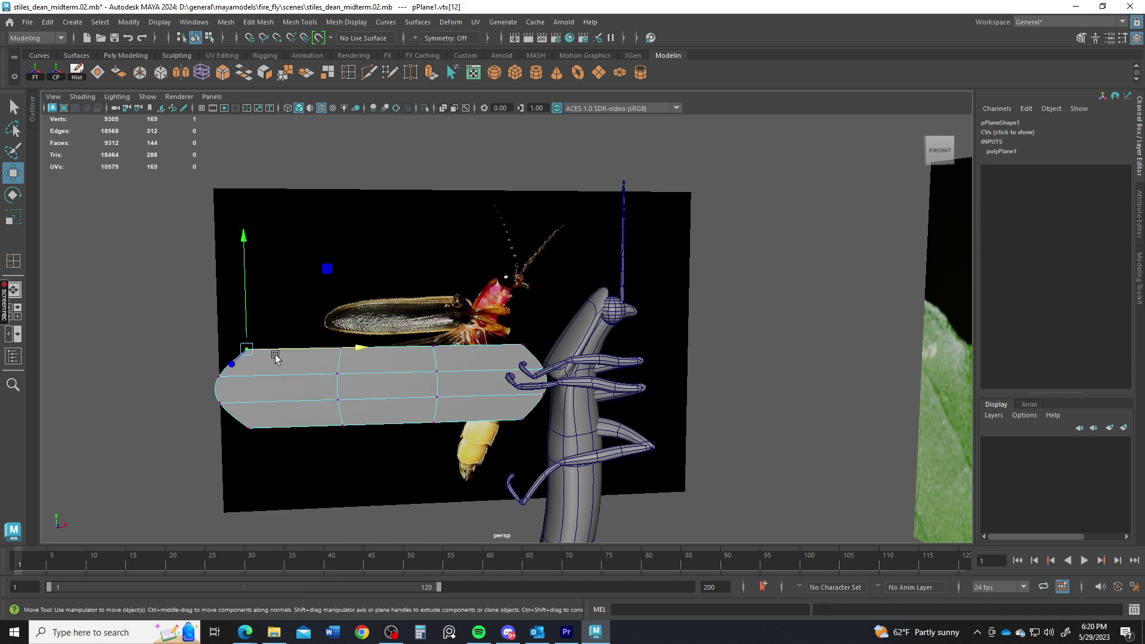
drag(333, 275, 358, 283)
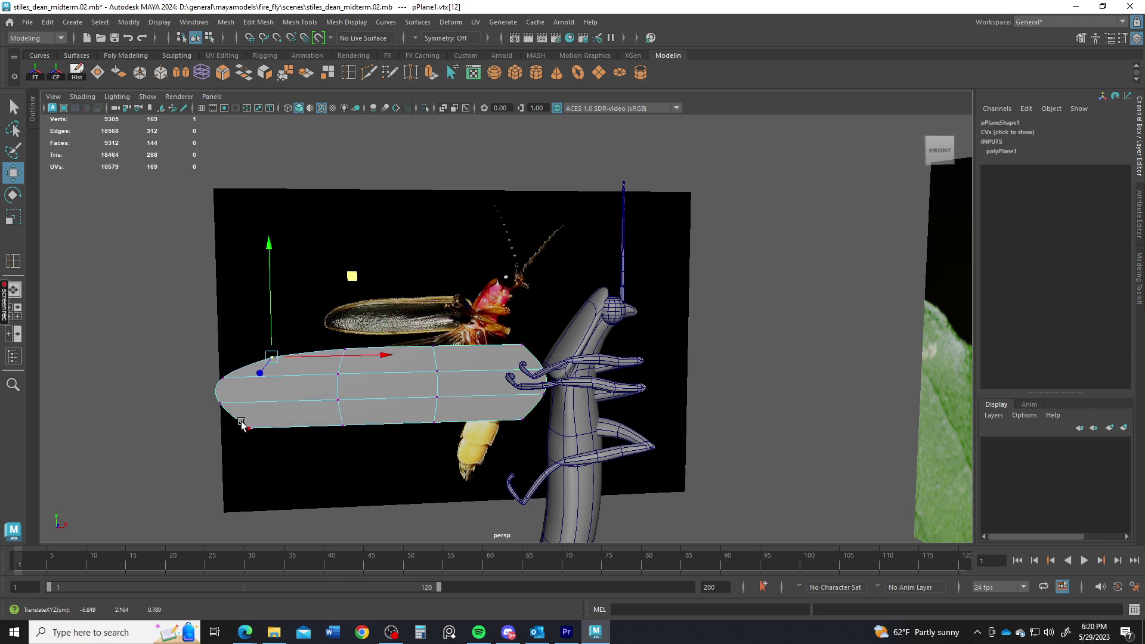
click(343, 426)
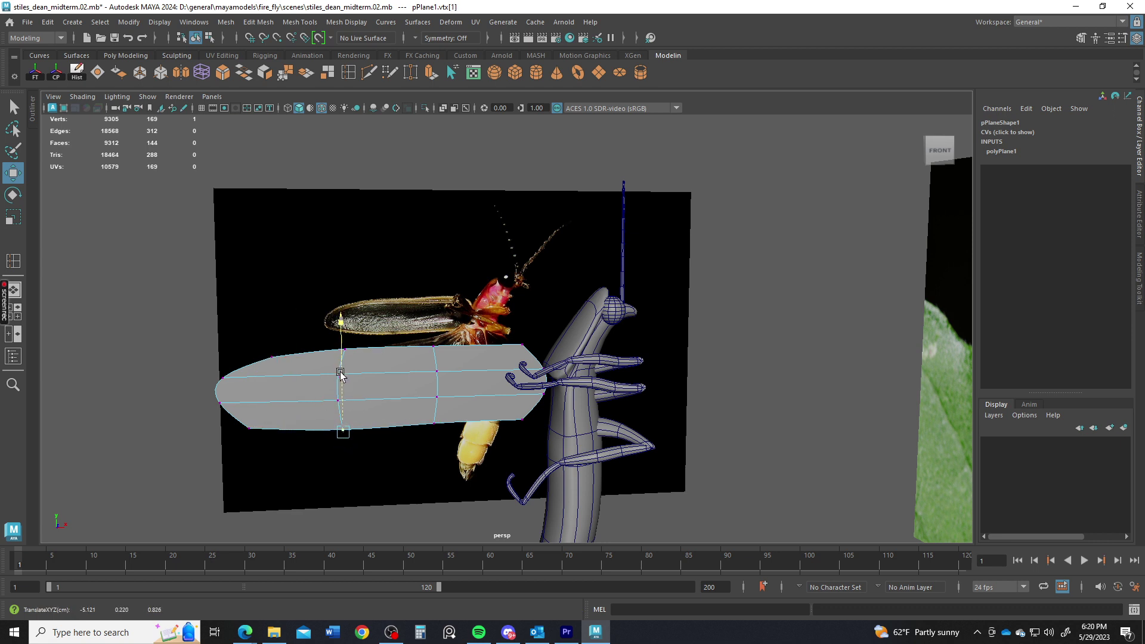
click(248, 426)
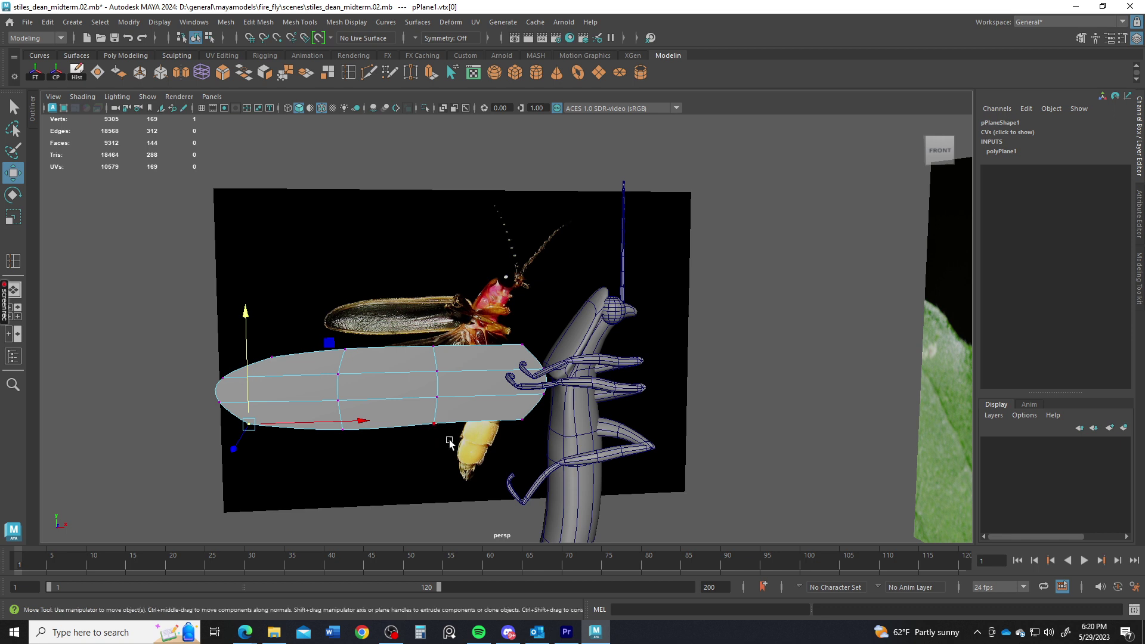
click(434, 425)
drag(434, 387, 435, 390)
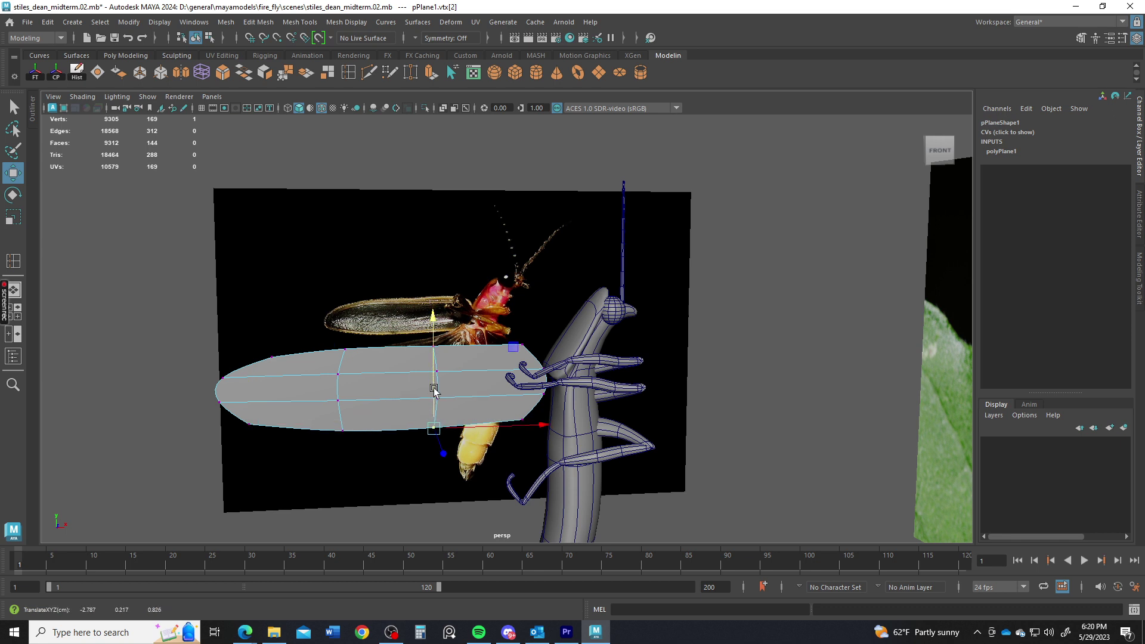
Scale the four vertices at the wing's body end to about 0.826 in Z and adjust the upper corner vertex.
drag(501, 315, 618, 537)
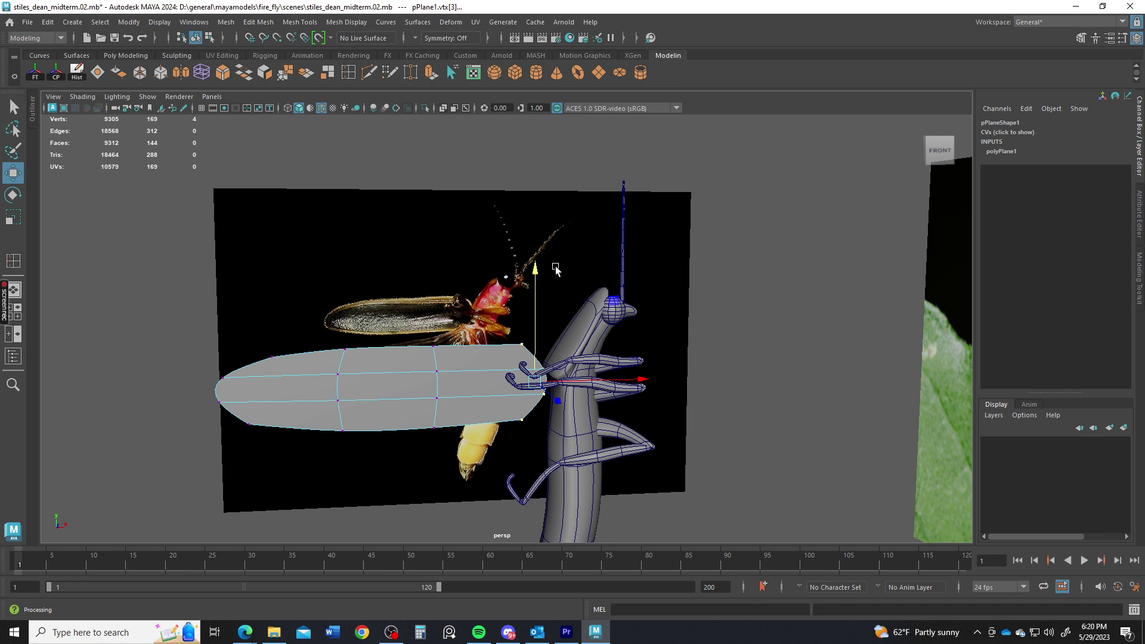
key(r)
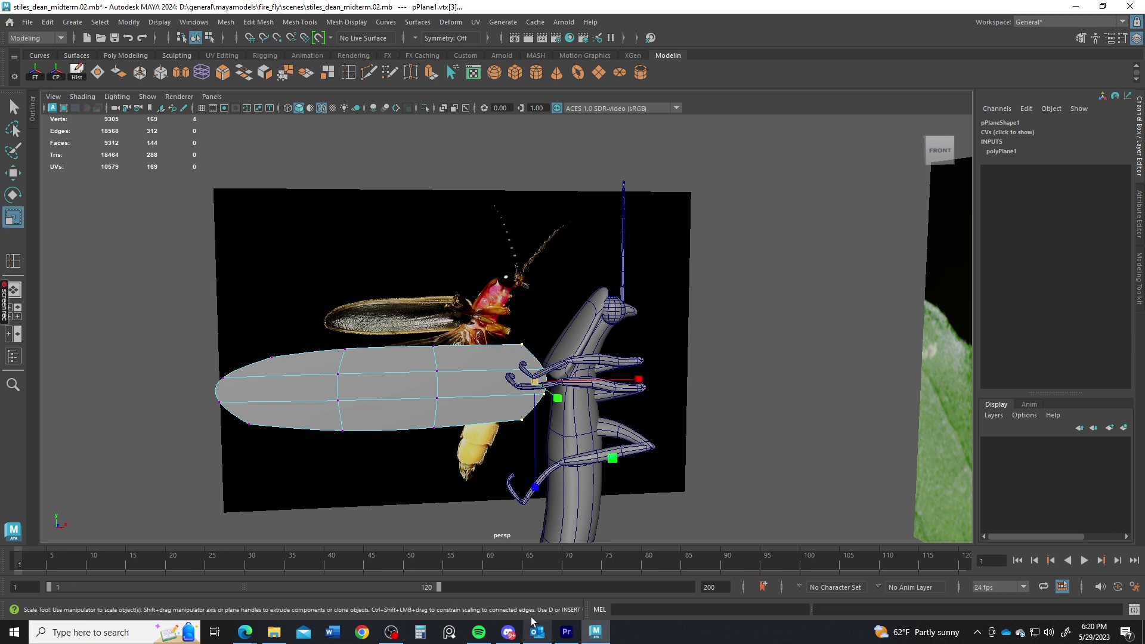
drag(537, 493, 541, 474)
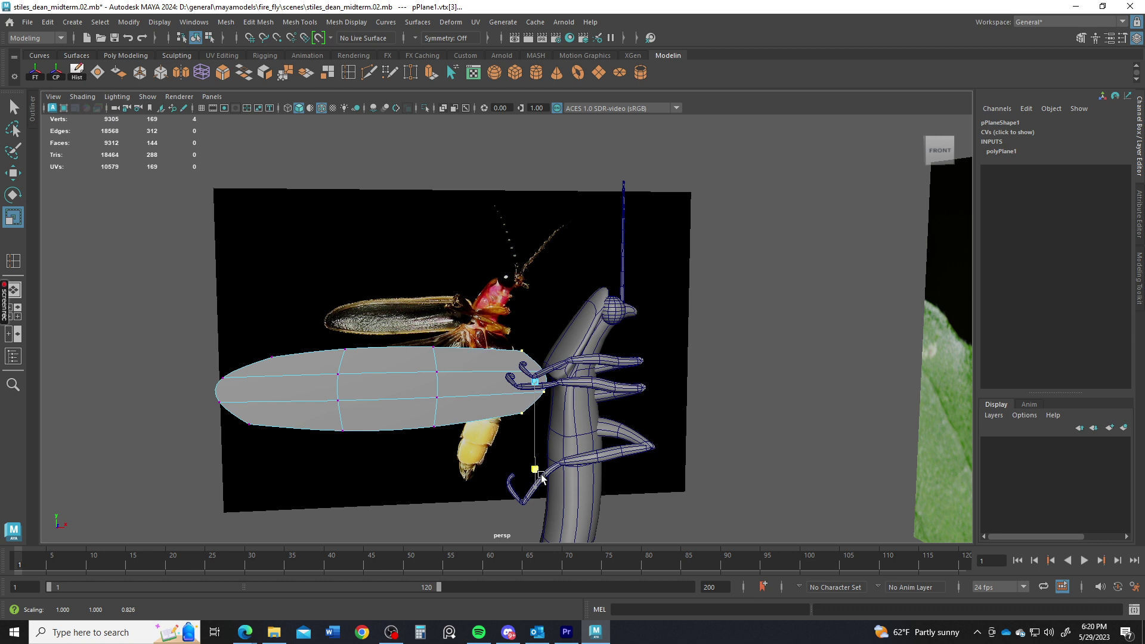
click(522, 351)
key(w)
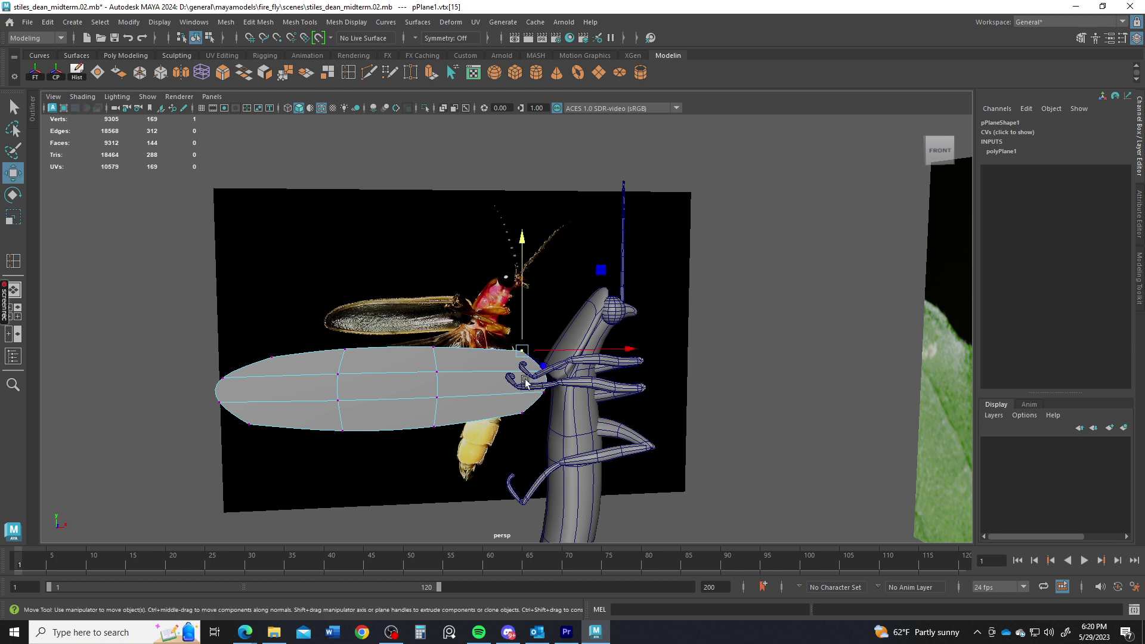
drag(522, 338, 521, 339)
Shift the wing's interior edges out of the flat surface to give it a slight curve.
alt+drag(405, 399, 384, 409)
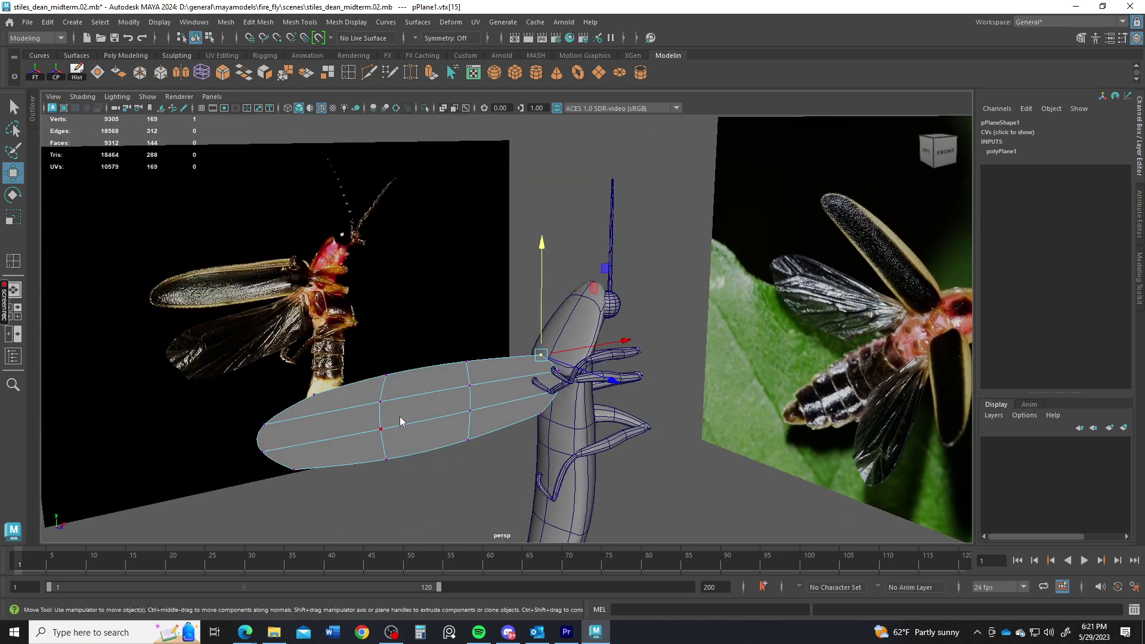
right_drag(399, 399, 396, 326)
click(441, 397)
drag(473, 433, 469, 431)
alt+drag(352, 436, 417, 437)
right_drag(528, 279, 603, 327)
Extrude the whole wing surface to give it thickness and return to object selection.
alt+drag(574, 414, 617, 419)
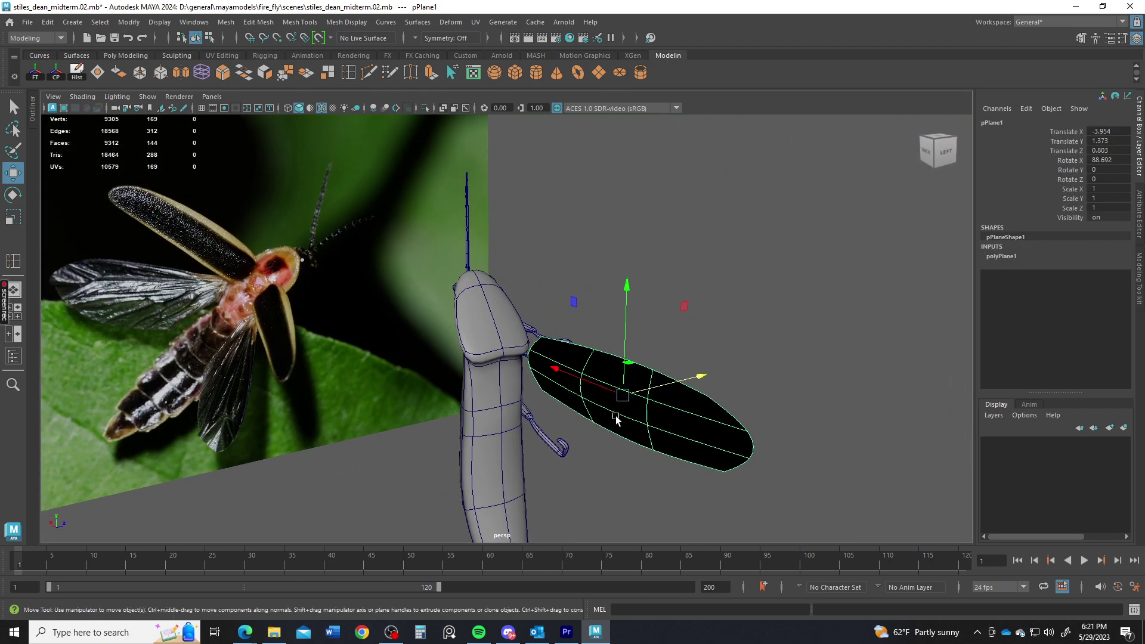
click(430, 74)
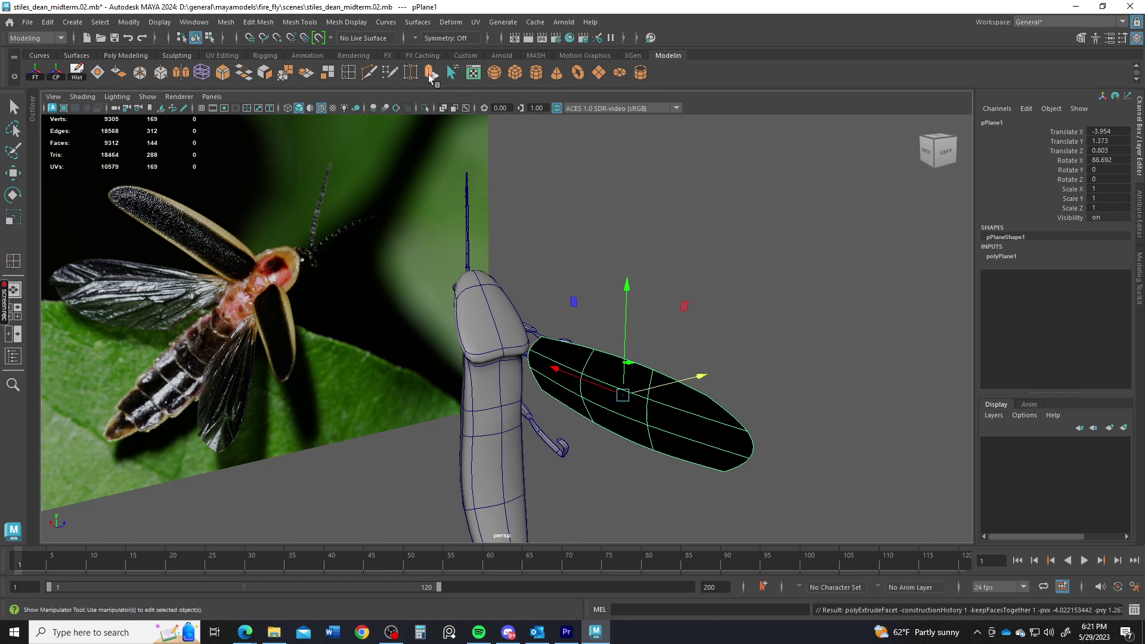
mouse_move(602, 417)
alt+mouse_down()
mouse_move(636, 481)
mouse_move(618, 486)
mouse_move(632, 477)
mouse_move(435, 383)
mouse_move(619, 508)
mouse_move(557, 436)
mouse_move(684, 404)
mouse_move(608, 398)
alt+mouse_up()
right_drag(639, 275, 733, 214)
Place the wing's pivot at its body end and rotate the wing to about 24.7° in Y.
key(e)
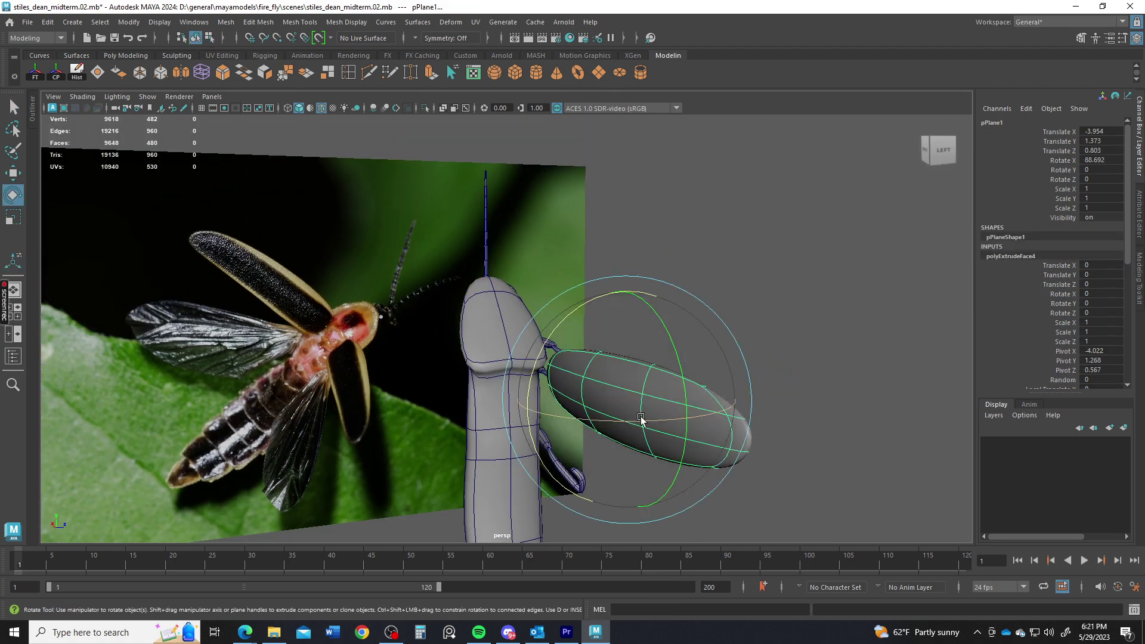
alt+drag(610, 405, 633, 392)
key(d)
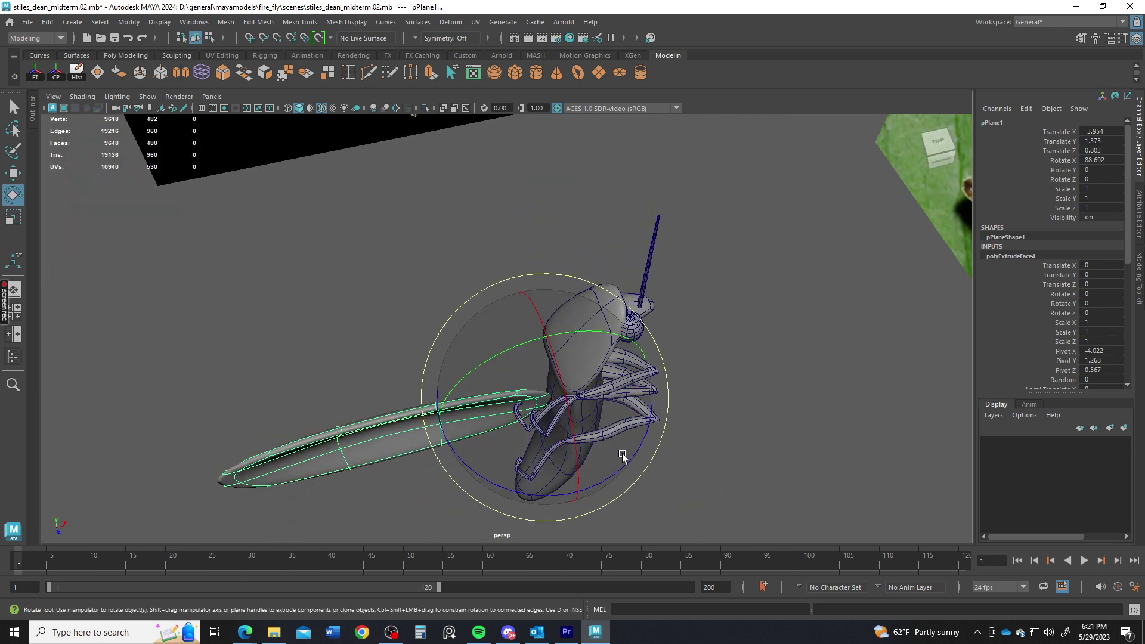
drag(609, 475, 537, 429)
Move the wing's inner end against the upper body, angle the wing outward from the thorax, and deselect it.
key(w)
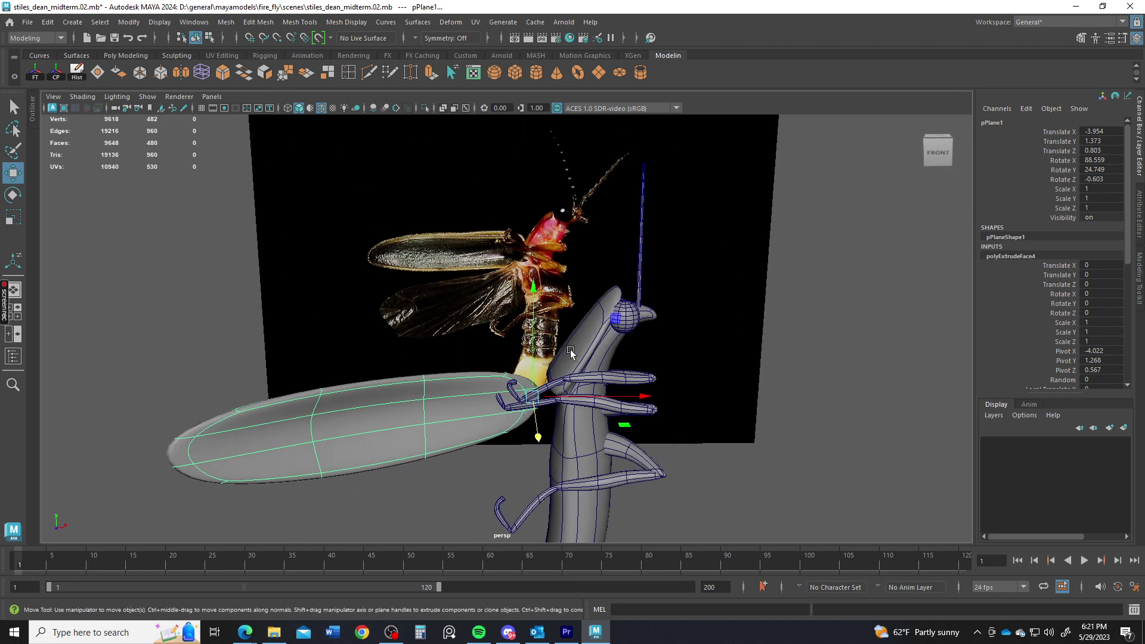
mouse_move(571, 353)
alt+mouse_down()
mouse_move(597, 396)
mouse_move(623, 366)
mouse_move(657, 357)
mouse_move(667, 334)
mouse_move(635, 394)
mouse_move(591, 352)
alt+mouse_up()
drag(563, 307, 563, 319)
alt+drag(650, 400, 611, 358)
key(e)
click(766, 435)
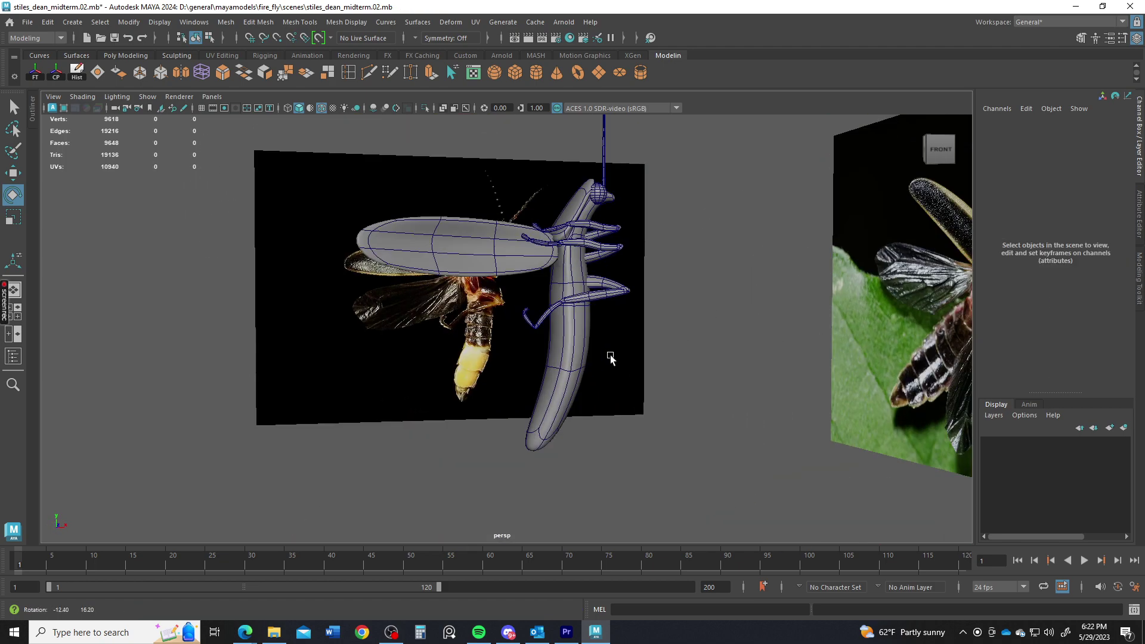
alt+right_drag(611, 358, 636, 401)
alt+drag(635, 399, 542, 428)
scroll(533, 428, up, 2)
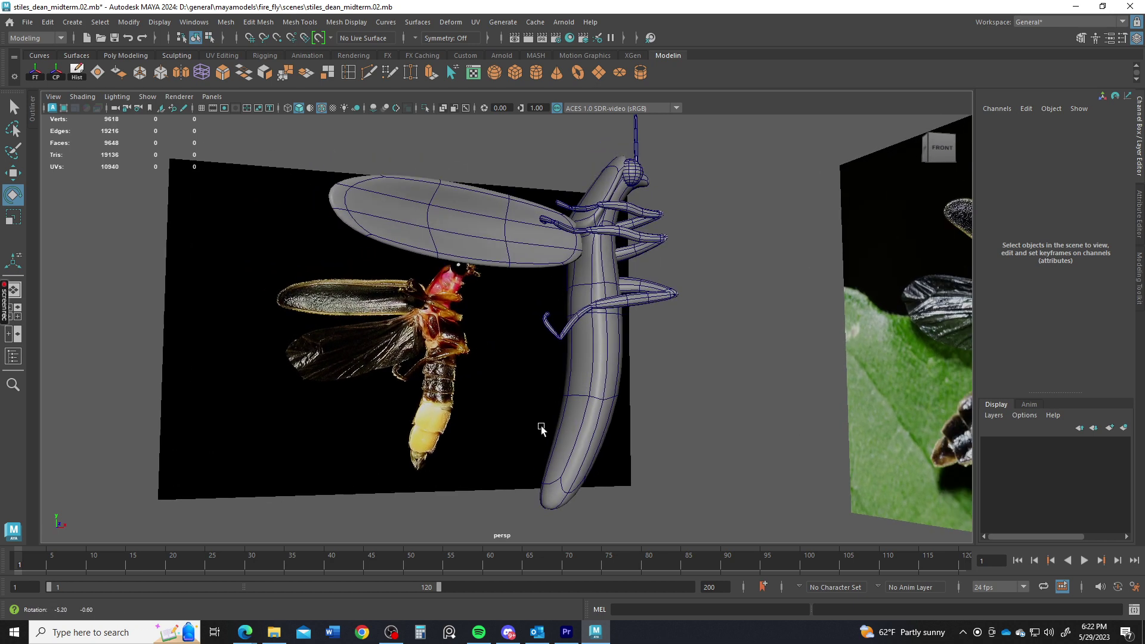
Create a second polygon plane with 3 width subdivisions and 3 height subdivisions for the hind wing.
alt+drag(334, 356, 655, 370)
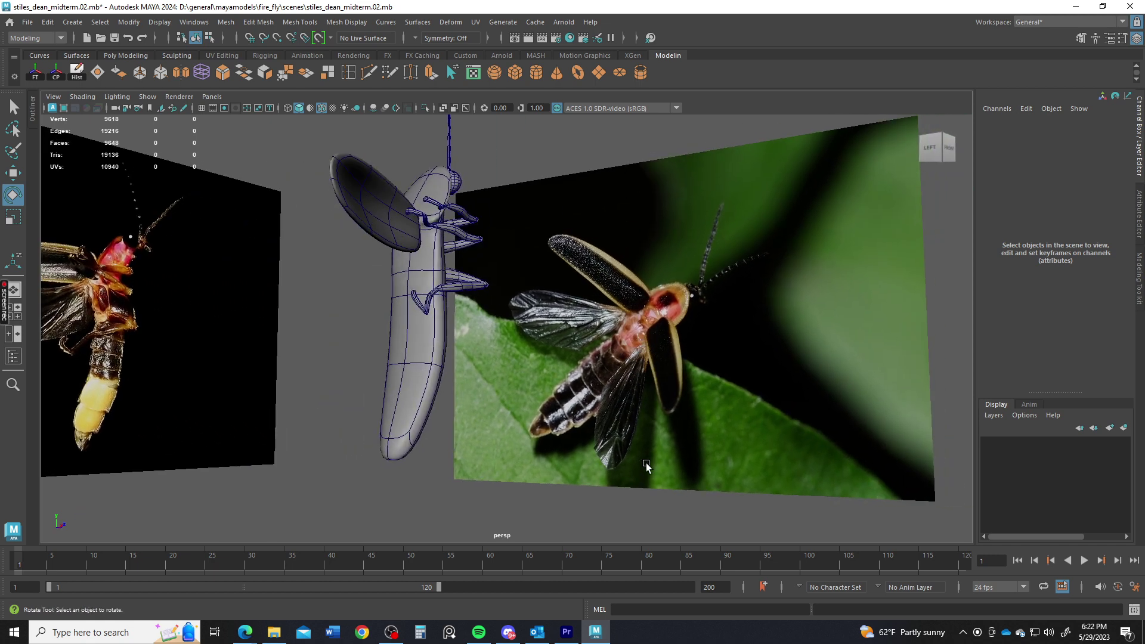
alt+drag(527, 322, 470, 291)
key(g)
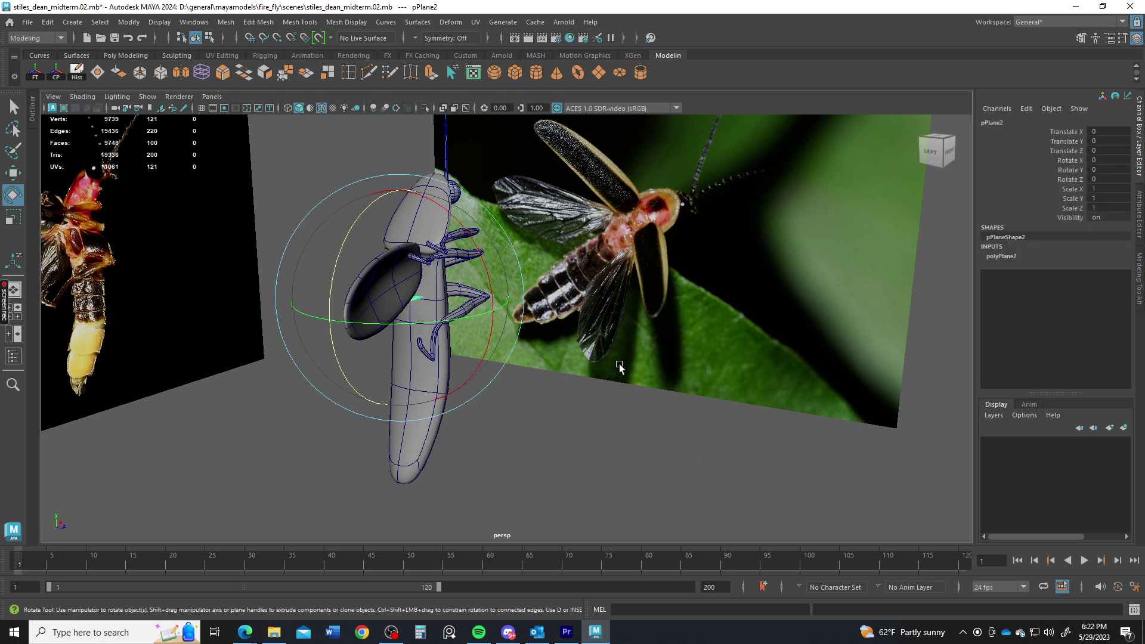
alt+drag(619, 365, 684, 362)
click(1010, 261)
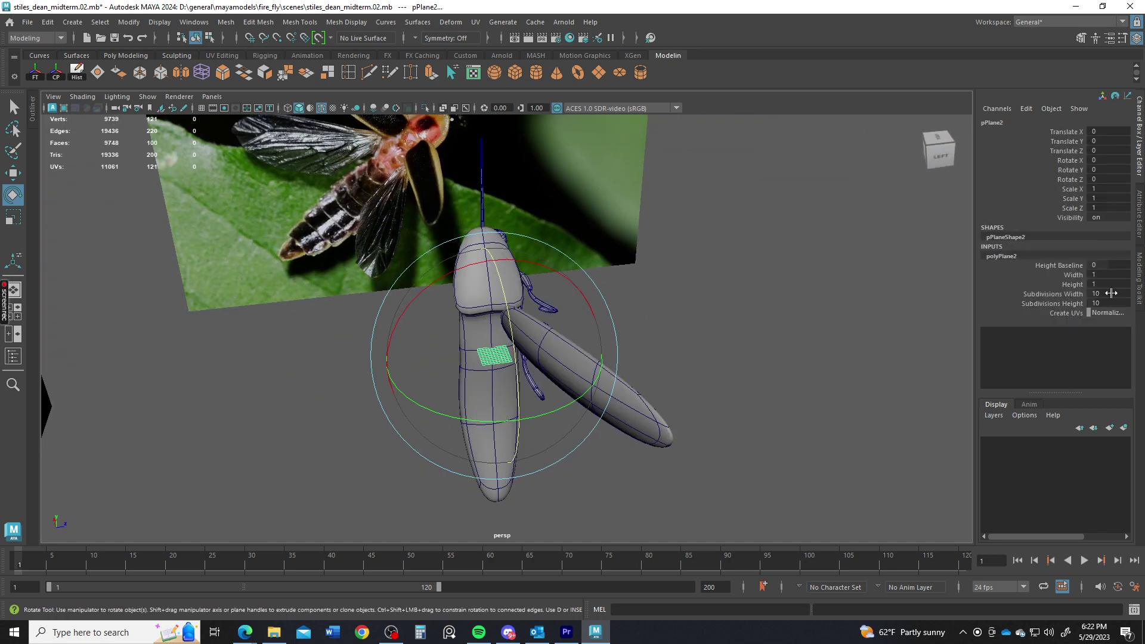
drag(1111, 293, 1109, 303)
text(3)
key(Return)
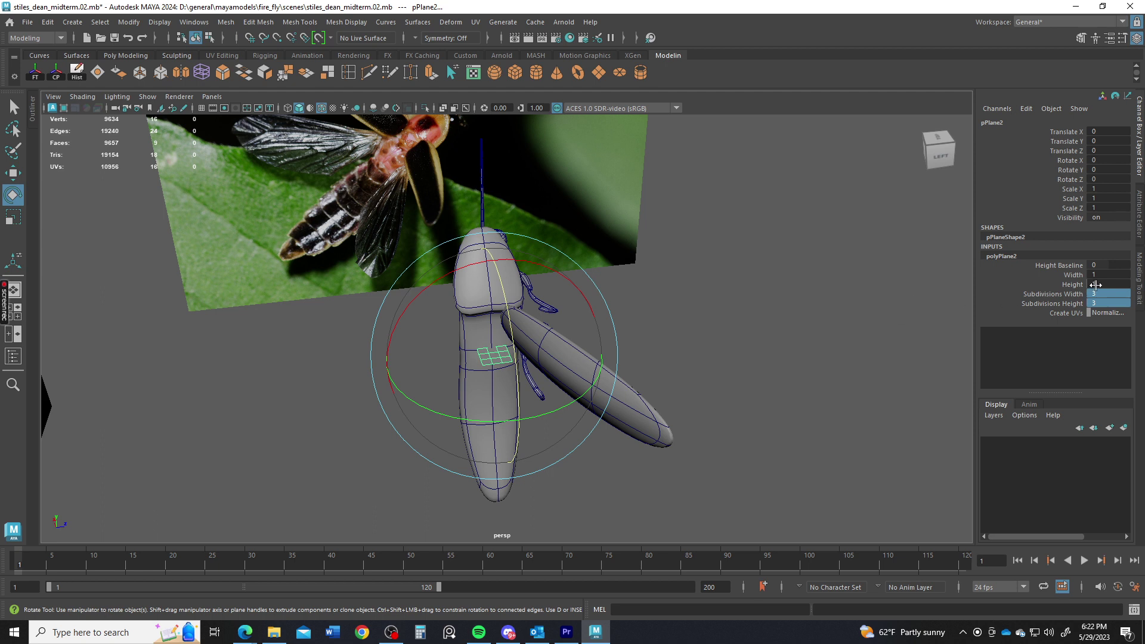
Set the new plane's width to 7.5 and move it to about -5.12 in X, clear of the body.
double_click(1113, 274)
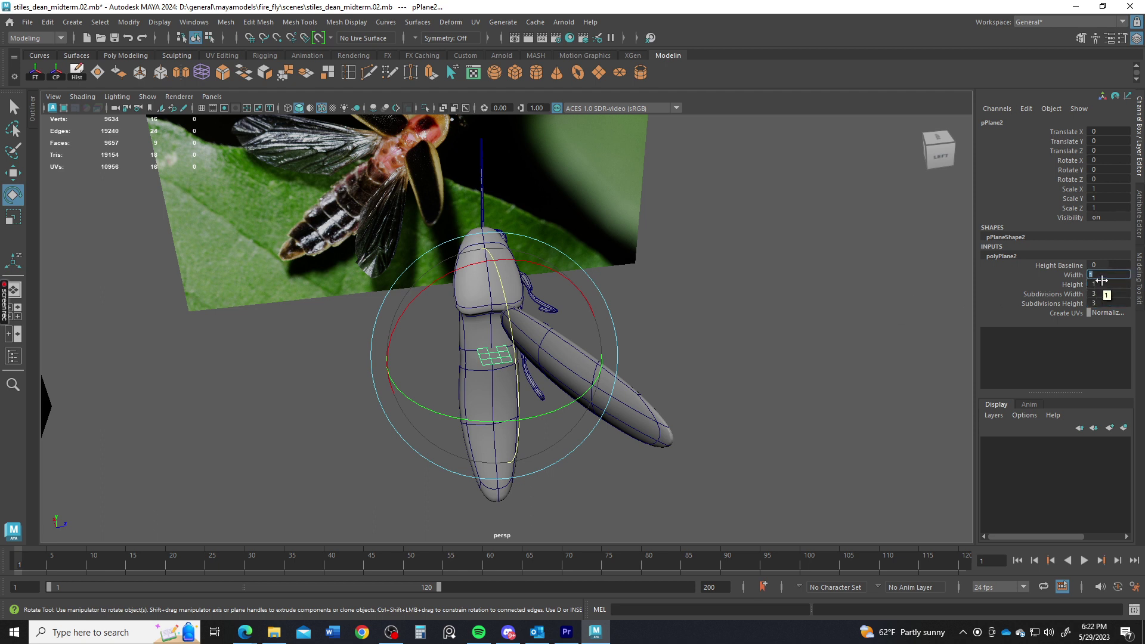
key(Return)
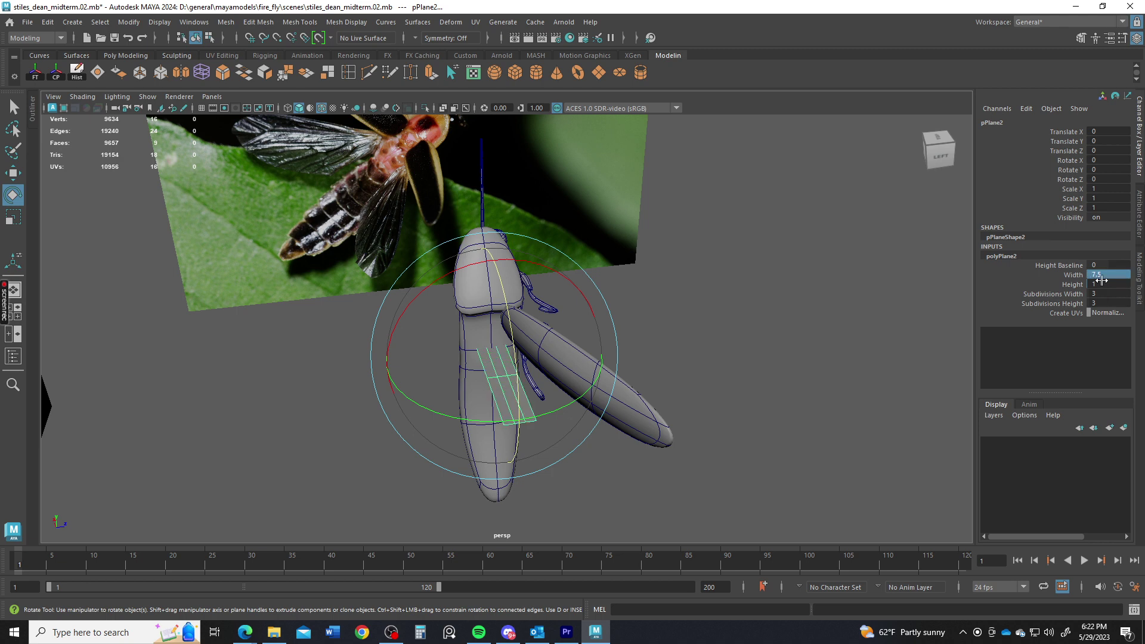
alt+drag(647, 399, 540, 397)
key(w)
drag(477, 321, 544, 396)
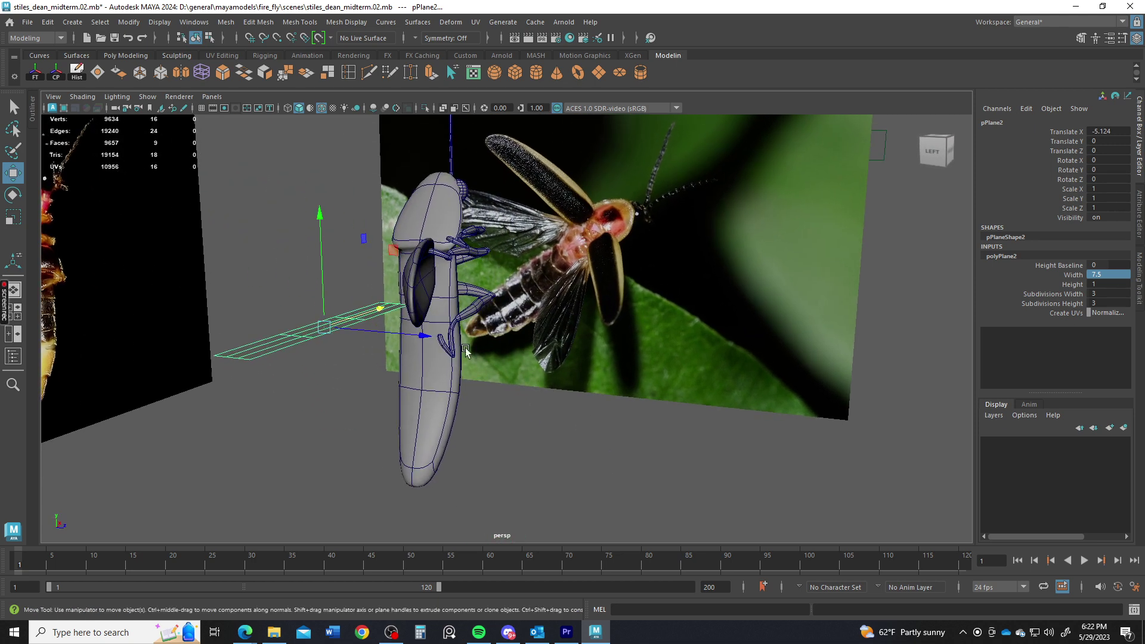
alt+drag(411, 362, 481, 375)
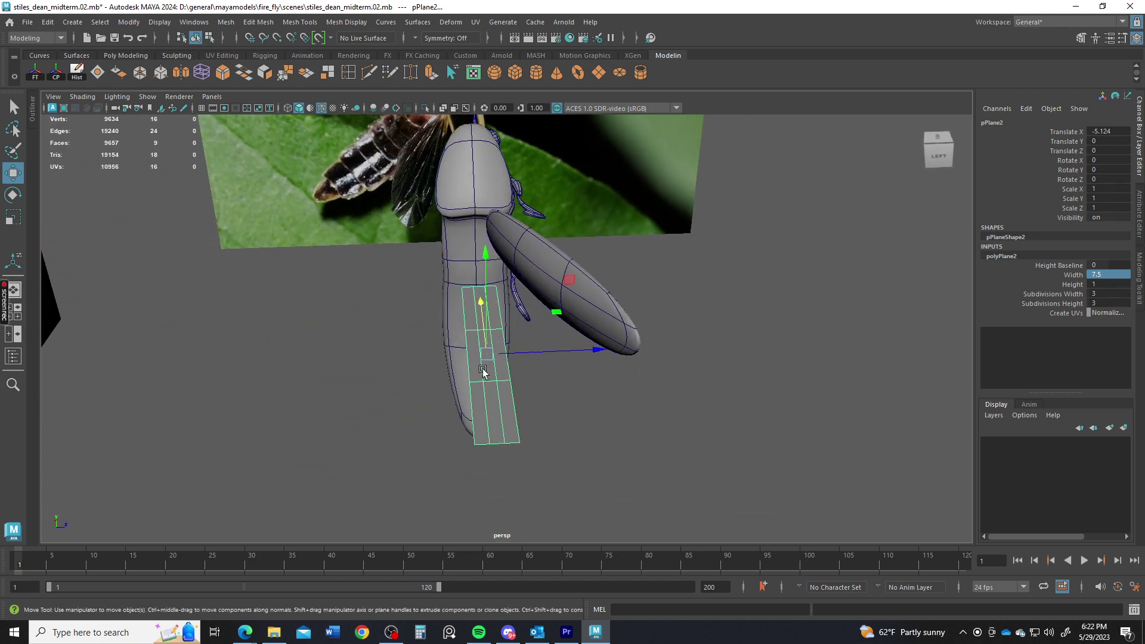
Scale the plane's vertices into a leaf shape with narrow ends and a wide middle, and show it with smooth preview.
right_drag(485, 280, 427, 280)
alt+drag(427, 279, 477, 358)
drag(430, 455, 518, 481)
key(r)
alt+drag(523, 480, 446, 448)
drag(524, 481, 495, 458)
drag(446, 383, 468, 395)
alt+middle_drag(480, 475, 478, 385)
right_drag(477, 279, 538, 228)
key(3)
Pull the middle edge at the wing's outer end outward to round the tip.
right_drag(491, 477, 474, 245)
alt+middle_drag(452, 414, 452, 259)
scroll(453, 259, up, 3)
click(476, 365)
key(w)
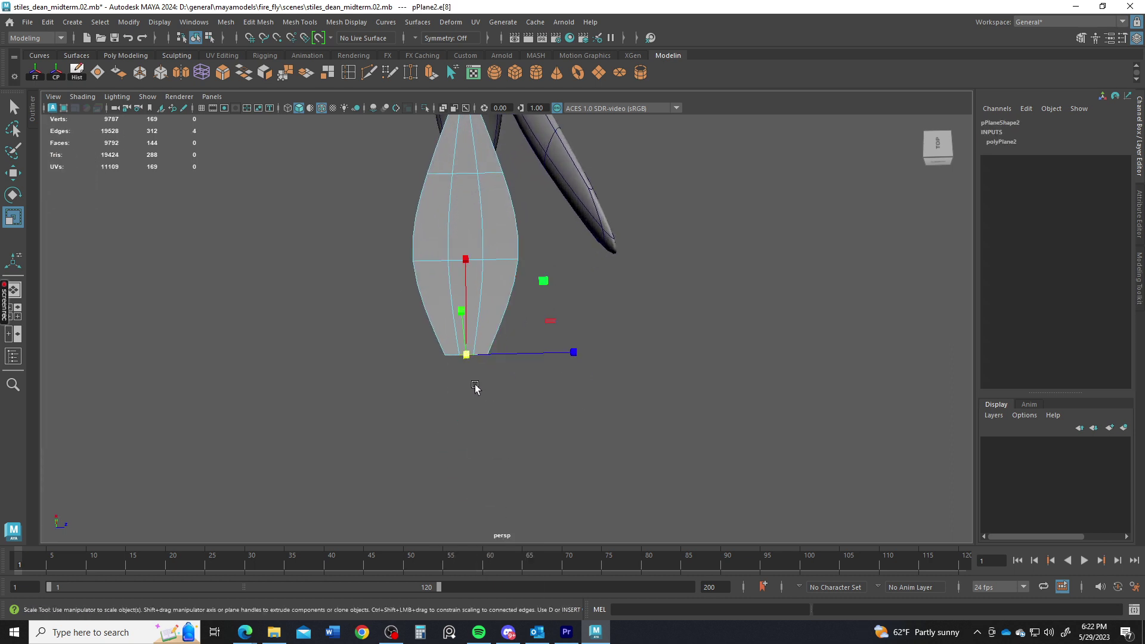
drag(466, 249, 547, 434)
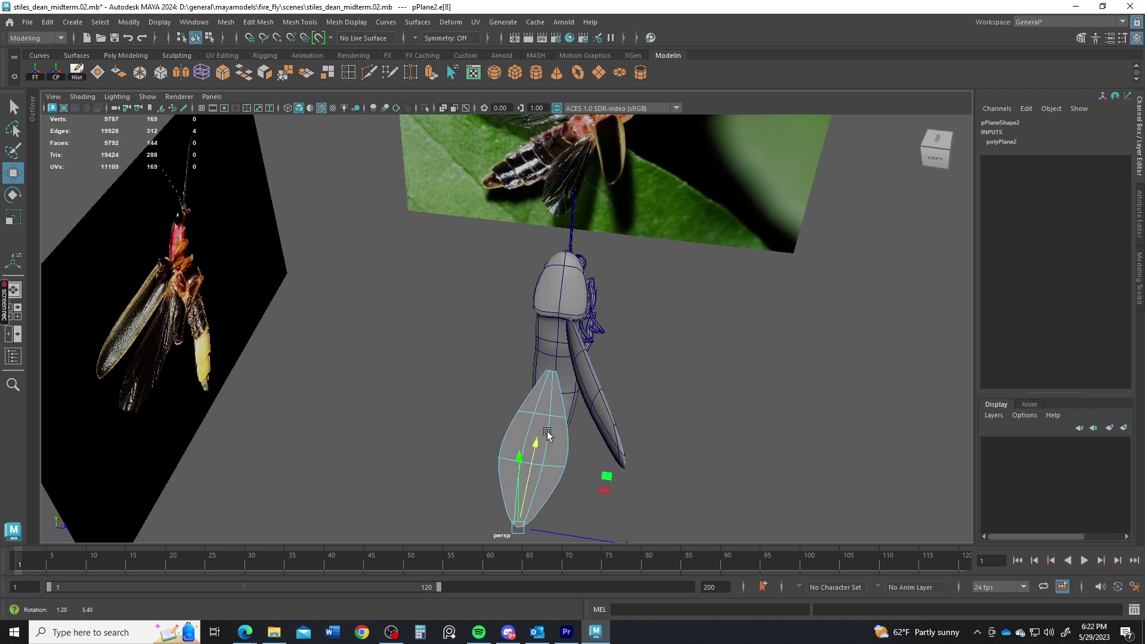
Adjust the corner vertices at the wing's outer tip to refine its rounded outline.
alt+middle_drag(547, 431, 537, 328)
alt+drag(537, 327, 581, 409)
alt+middle_drag(580, 409, 489, 310)
alt+right_drag(489, 310, 519, 334)
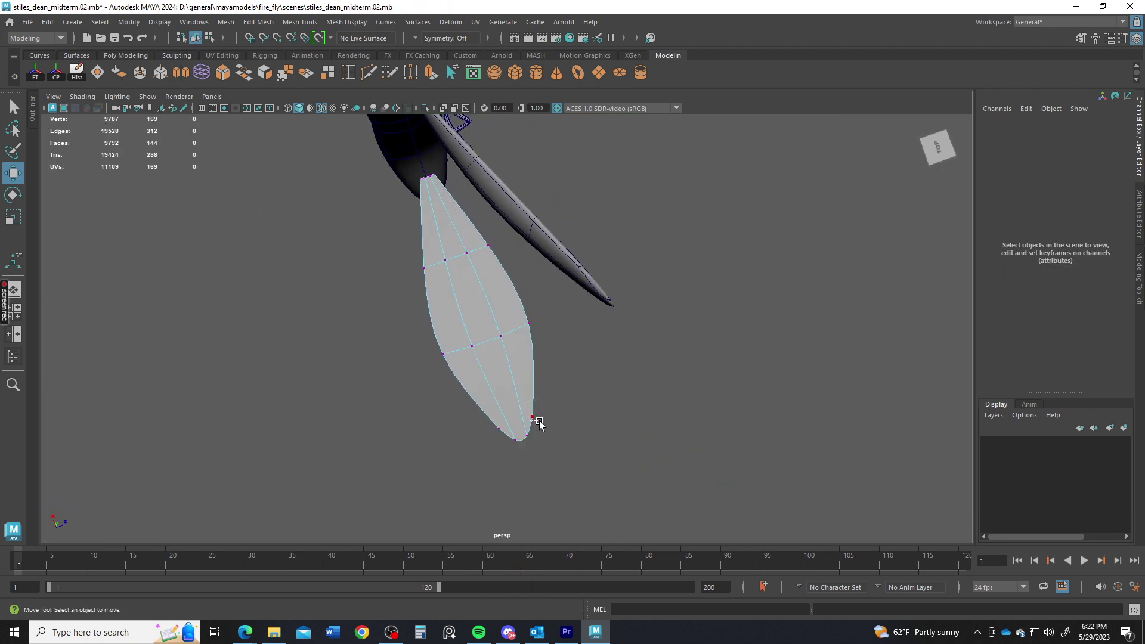
drag(540, 422, 540, 422)
middle_drag(585, 316, 592, 286)
drag(523, 416, 546, 452)
middle_drag(575, 334, 592, 322)
Pull the two middle vertices at the wing's inner end about 1.02 toward the body along X.
alt+right_drag(455, 197, 449, 238)
alt+middle_drag(449, 238, 491, 426)
alt+right_drag(491, 427, 575, 511)
drag(397, 326, 418, 356)
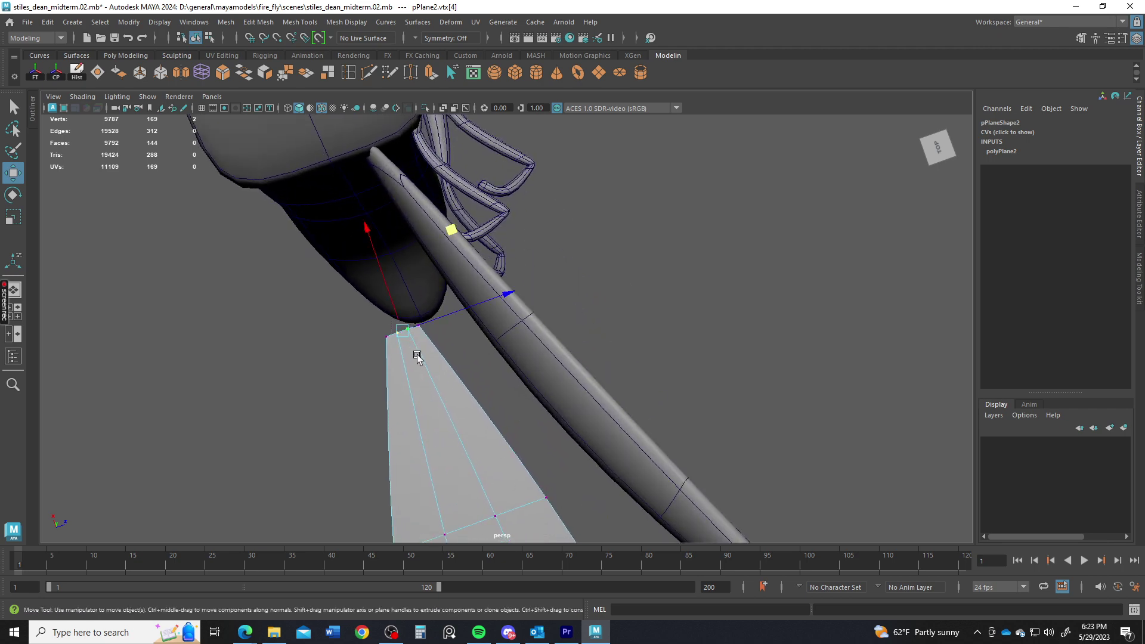
drag(383, 255, 360, 243)
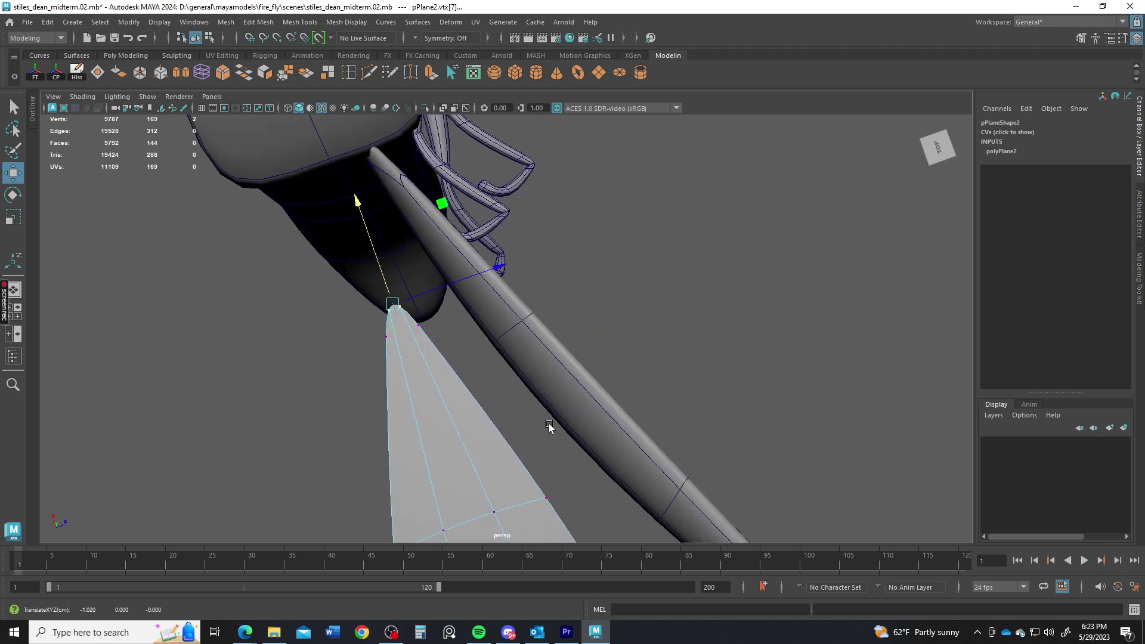
Raise the wing's central face slightly out of the flat surface and return to object selection.
alt+right_drag(549, 424, 358, 299)
alt+drag(358, 299, 511, 332)
alt+right_drag(511, 332, 560, 385)
right_drag(559, 279, 558, 313)
click(531, 342)
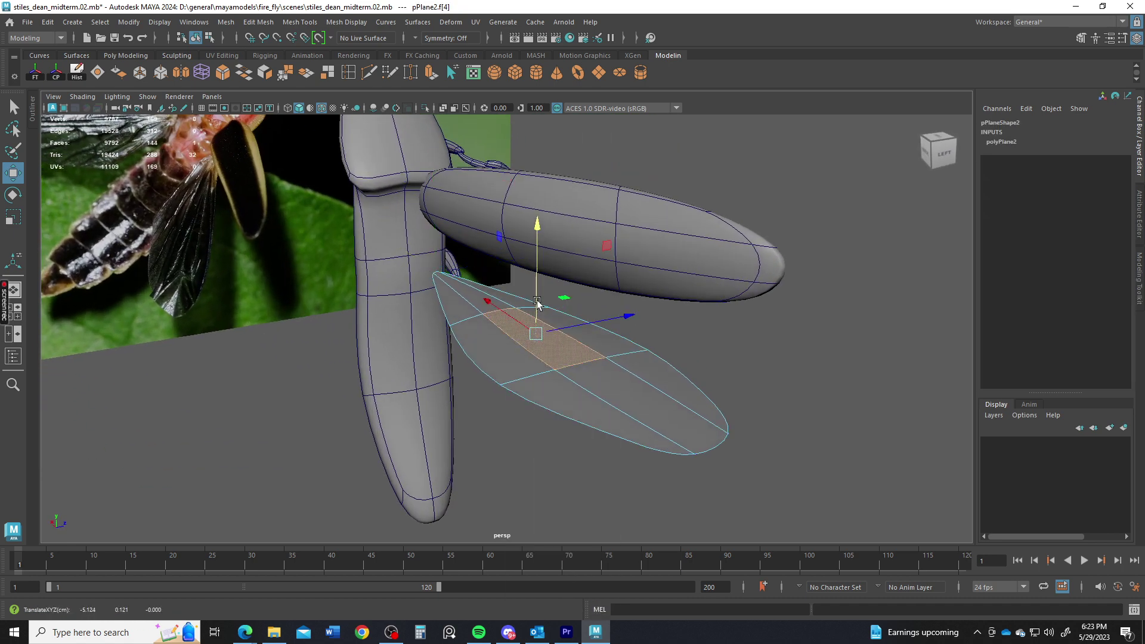
key(q)
key(F8)
Stand the hind wing upright by rotating it to about 83.96° in X.
key(e)
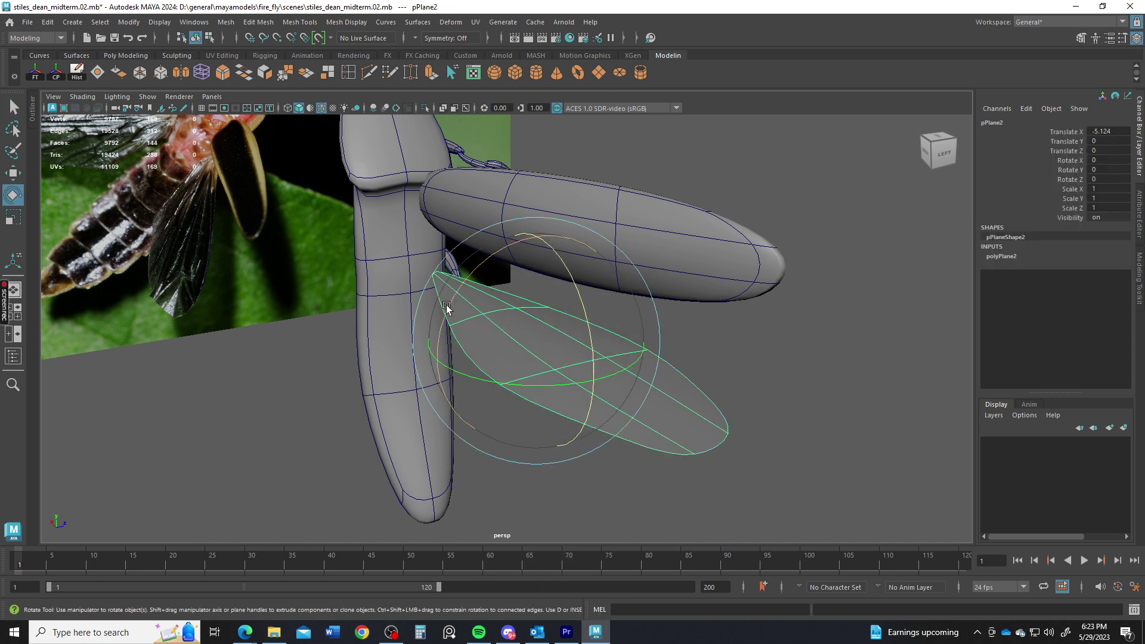
mouse_move(447, 308)
mouse_down()
mouse_move(532, 217)
mouse_move(579, 196)
mouse_move(589, 224)
mouse_move(566, 319)
mouse_move(521, 292)
mouse_move(511, 324)
mouse_move(454, 319)
mouse_up()
key(w)
alt+right_drag(439, 307, 532, 381)
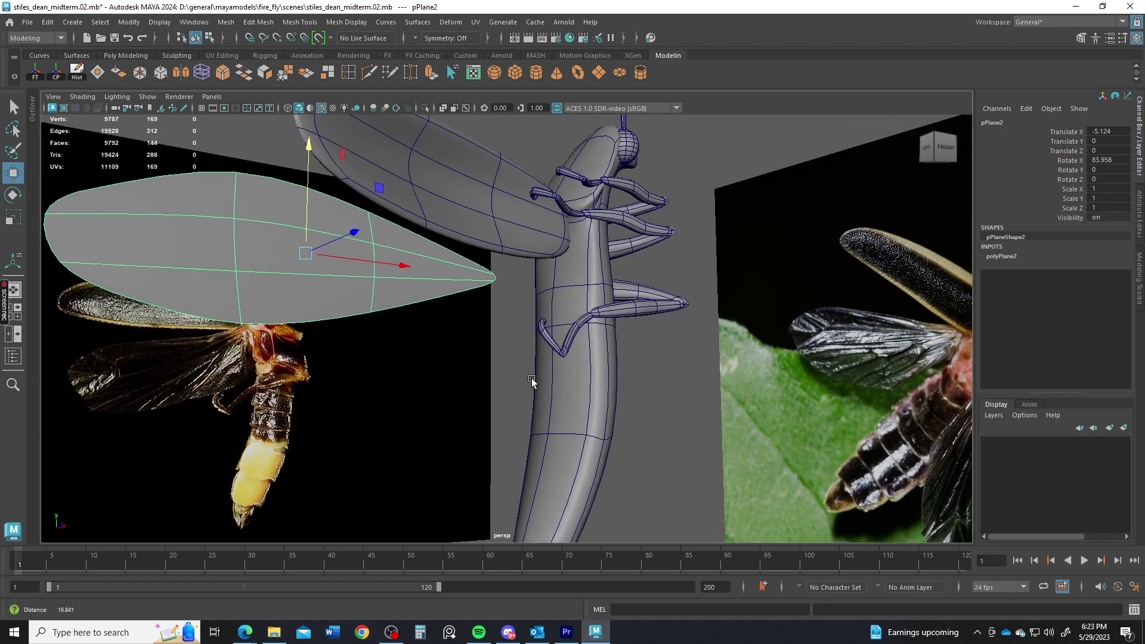
alt+drag(532, 381, 404, 302)
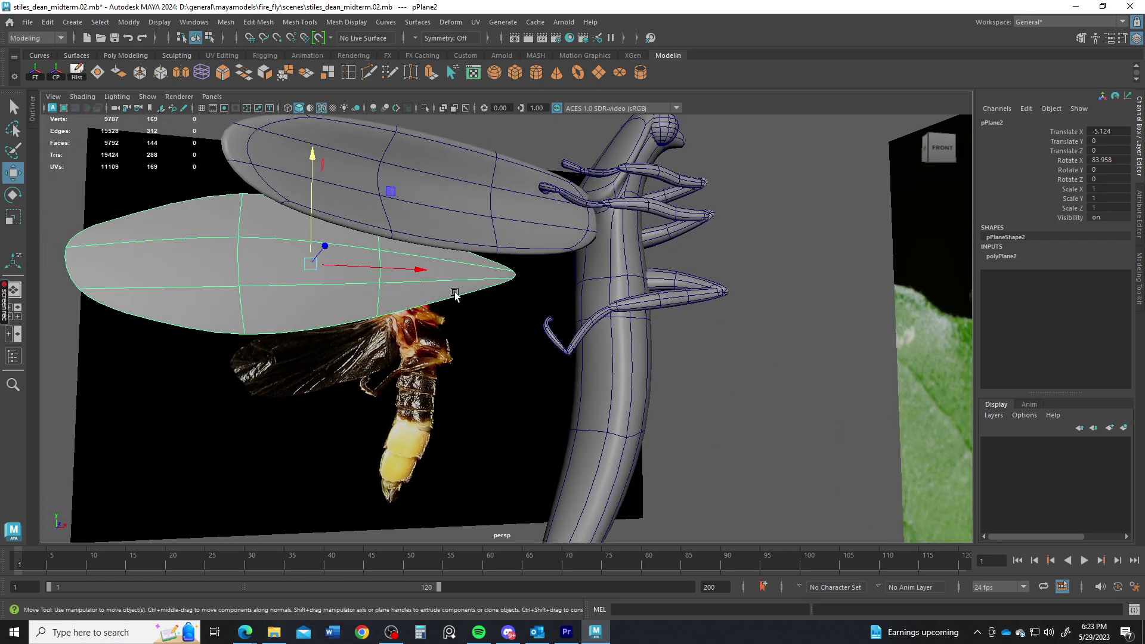
Insert a crosswise edge loop near the hind wing's inner end.
right_drag(502, 278, 405, 266)
click(512, 270)
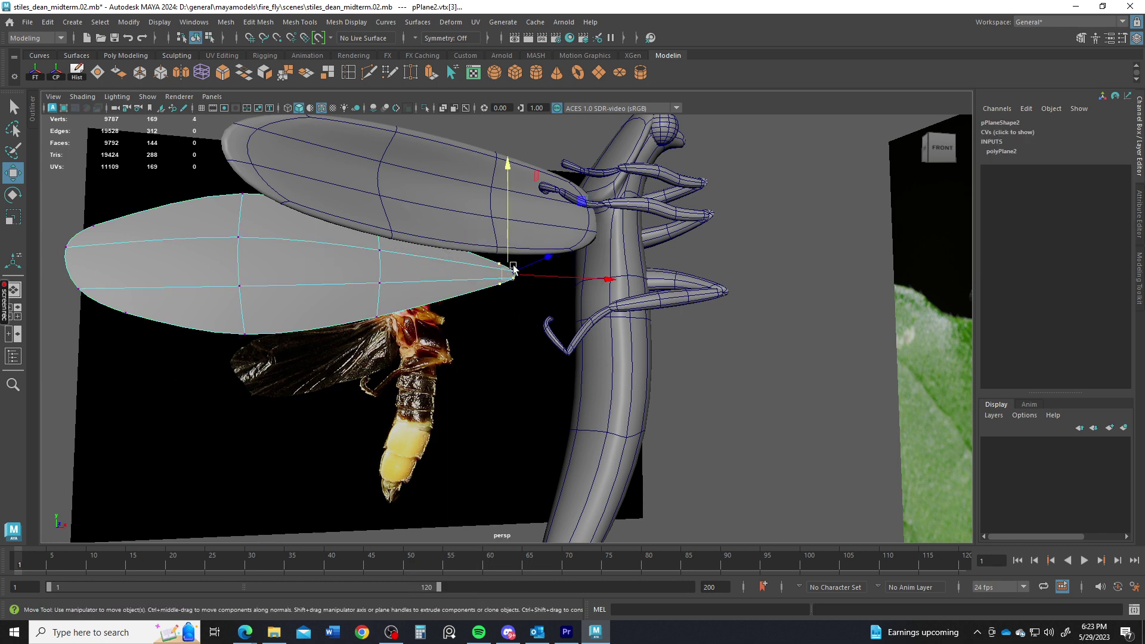
drag(513, 269, 393, 213)
shift+right_drag(393, 213, 433, 256)
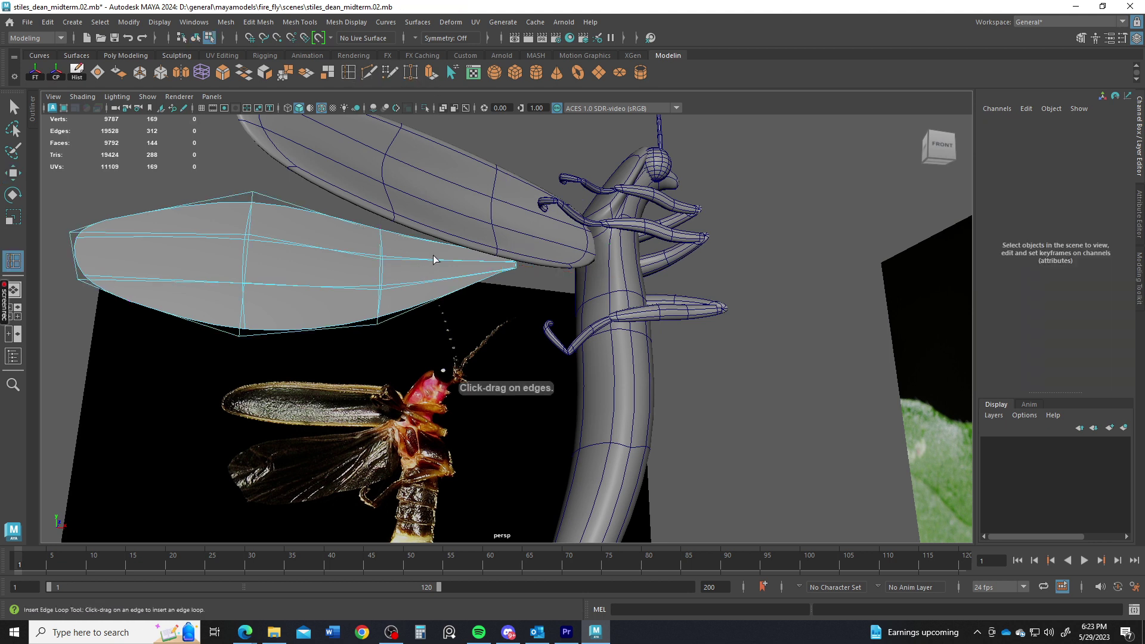
click(434, 255)
key(q)
Move vertices around the new edge loop and inner end to reshape the wing's root, and return to object selection.
right_click(448, 279)
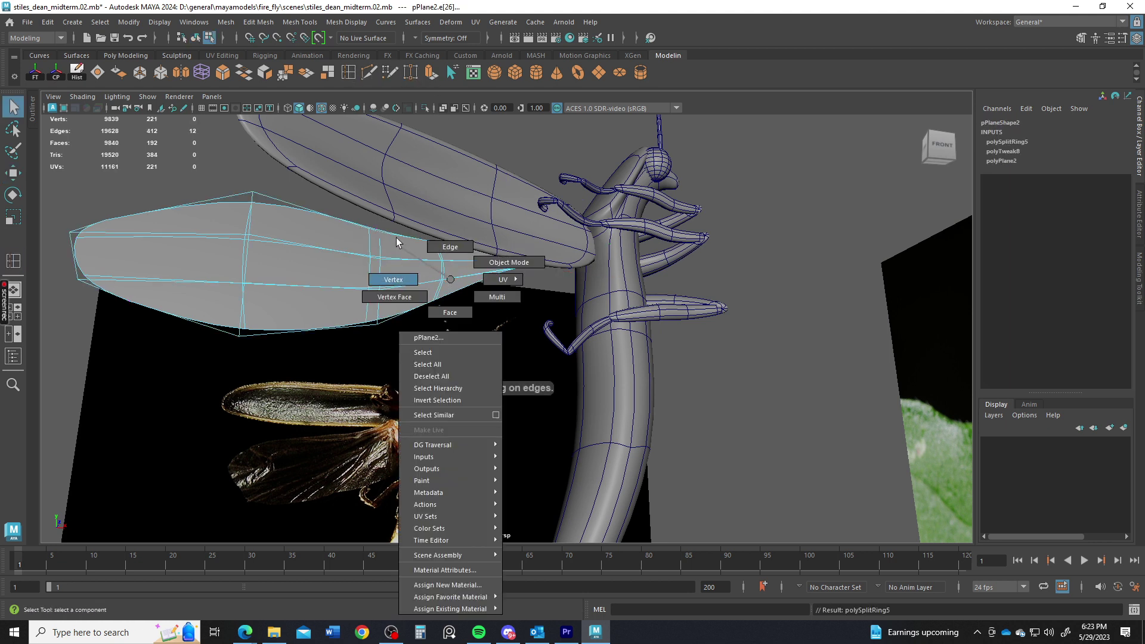
click(393, 279)
click(440, 272)
key(w)
drag(440, 259, 506, 287)
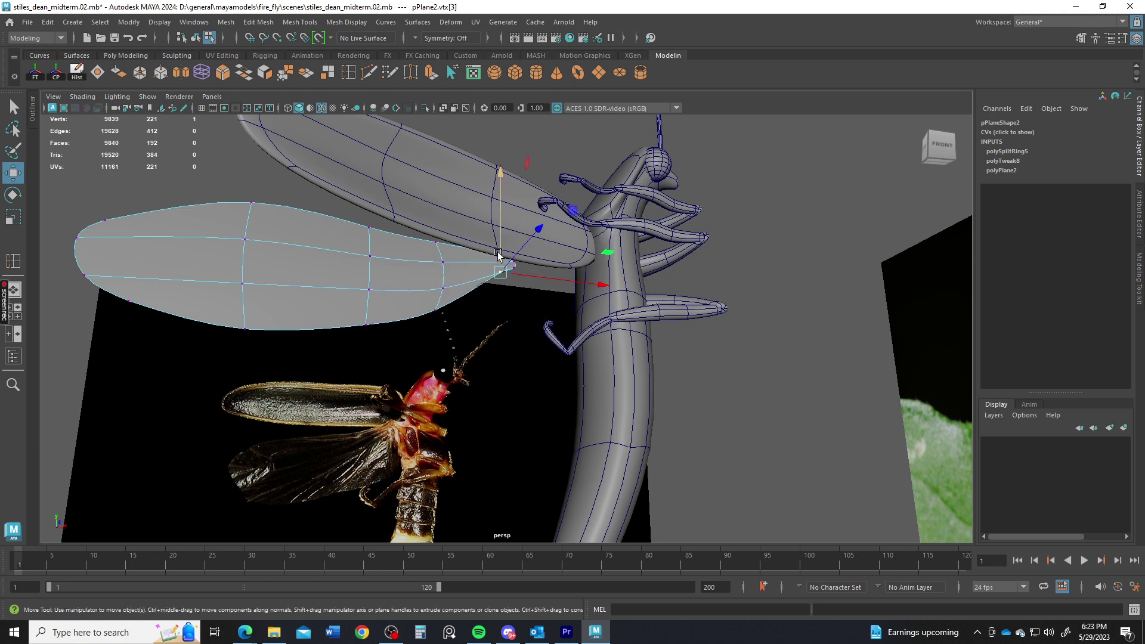
right_drag(375, 272, 513, 158)
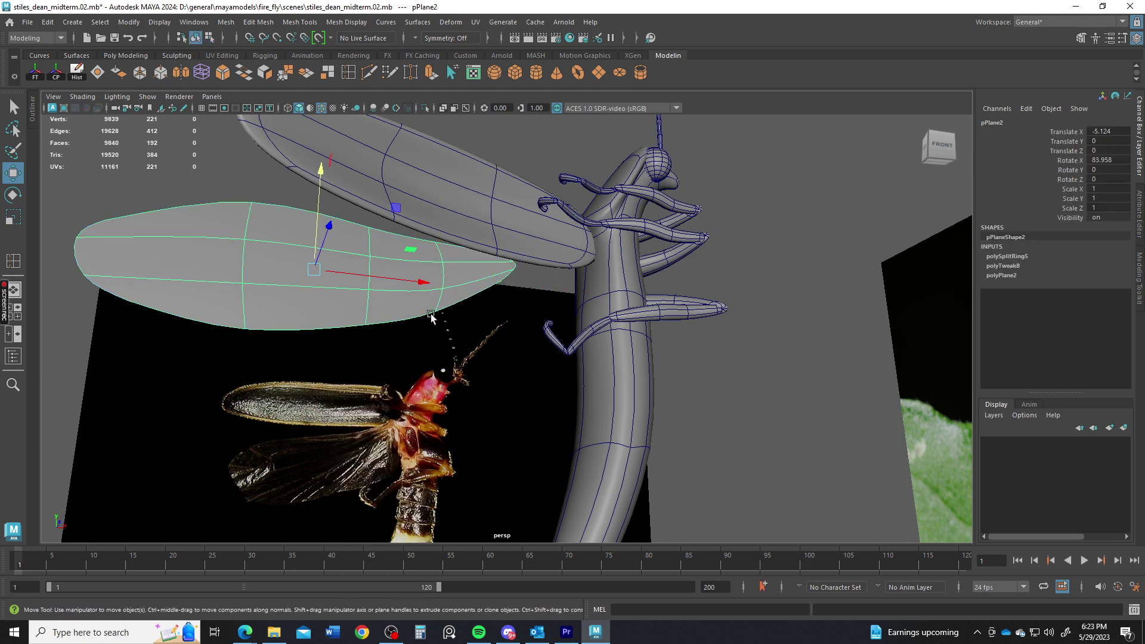
Move the hind wing to about -3.05 in X and 1.16 in Z, and rotate it to about 11.5° in Y.
alt+drag(528, 363, 586, 407)
drag(493, 328, 588, 332)
key(e)
drag(516, 452, 537, 447)
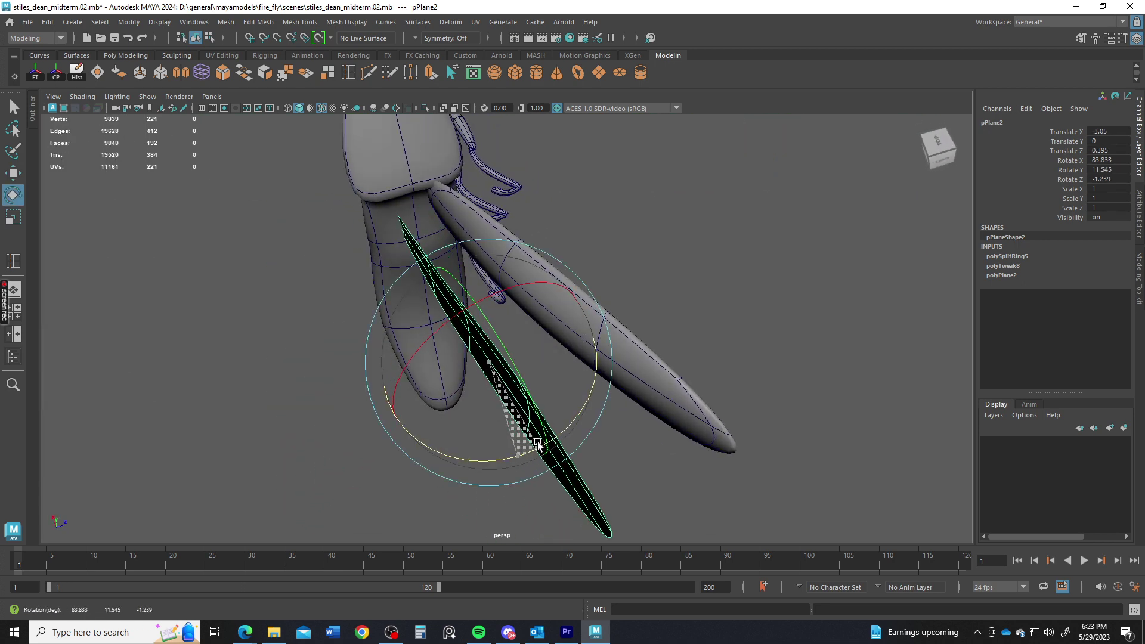
key(w)
drag(583, 328, 466, 292)
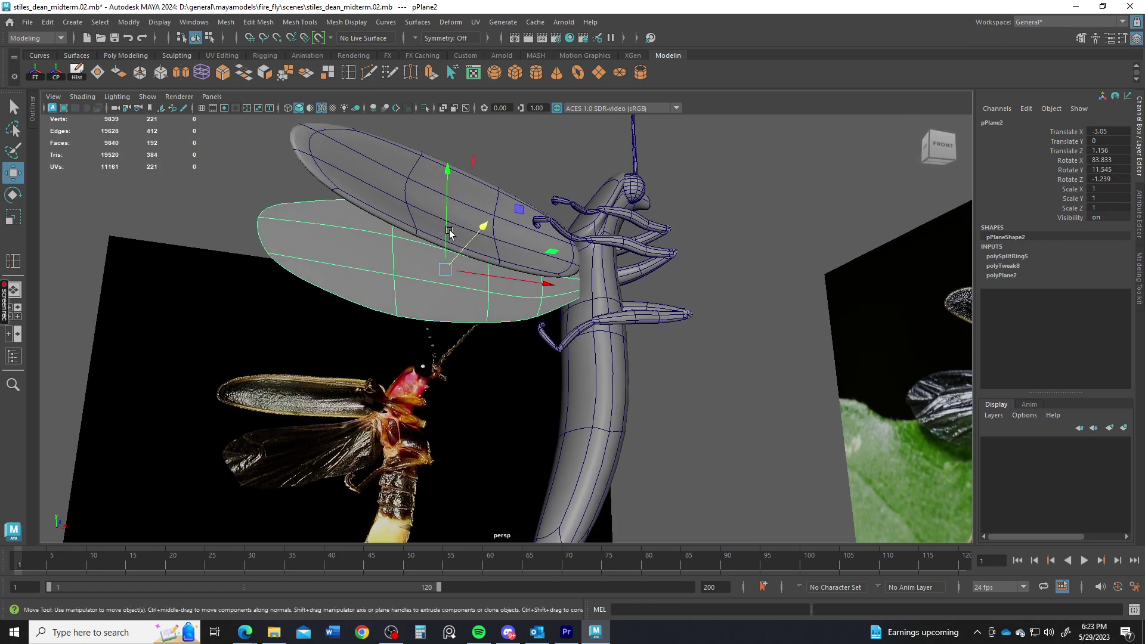
Place the hind wing's pivot at its body end, angle it downward to about 21.1° in Z, set its root against the body, and deselect it.
alt+drag(450, 232, 703, 302)
key(d)
key(e)
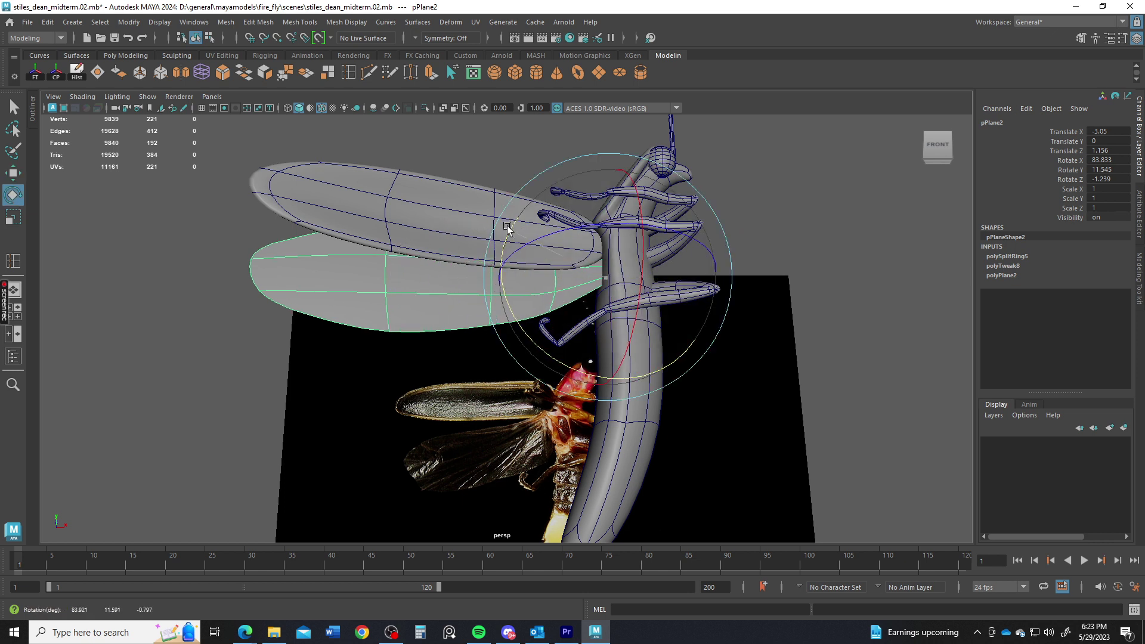
drag(511, 227, 508, 256)
key(w)
drag(693, 217, 668, 209)
alt+drag(637, 441, 495, 416)
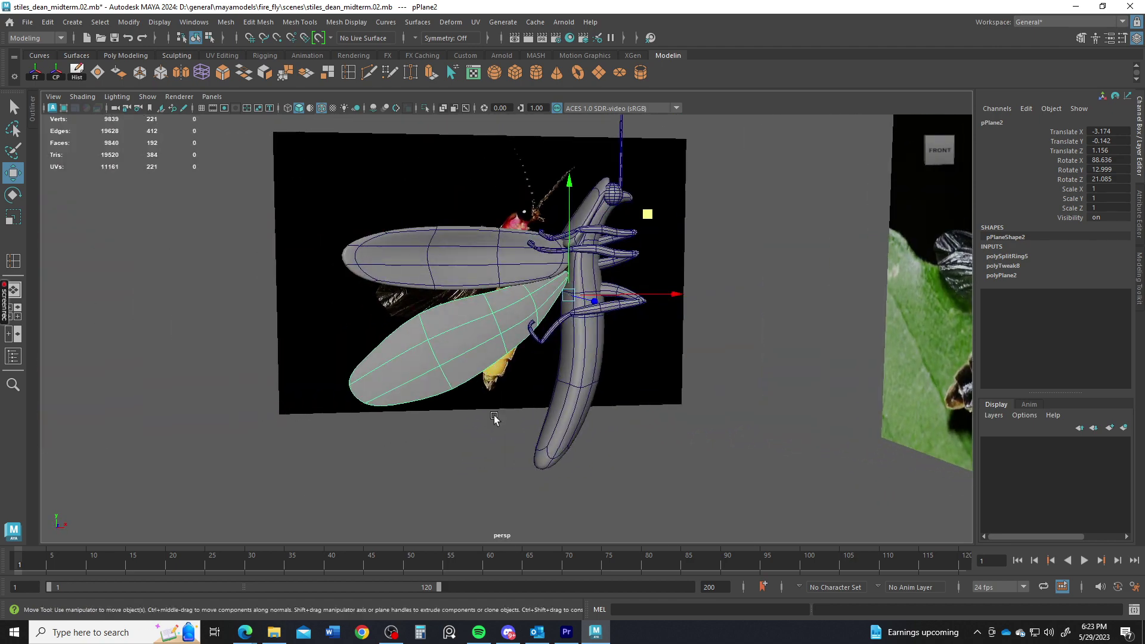
click(495, 417)
Examine how the wing cover and hind wing sit against the body from several angles beside the reference photo.
alt+right_drag(590, 353, 564, 350)
alt+drag(565, 350, 460, 350)
alt+right_drag(460, 350, 547, 363)
alt+drag(547, 363, 581, 366)
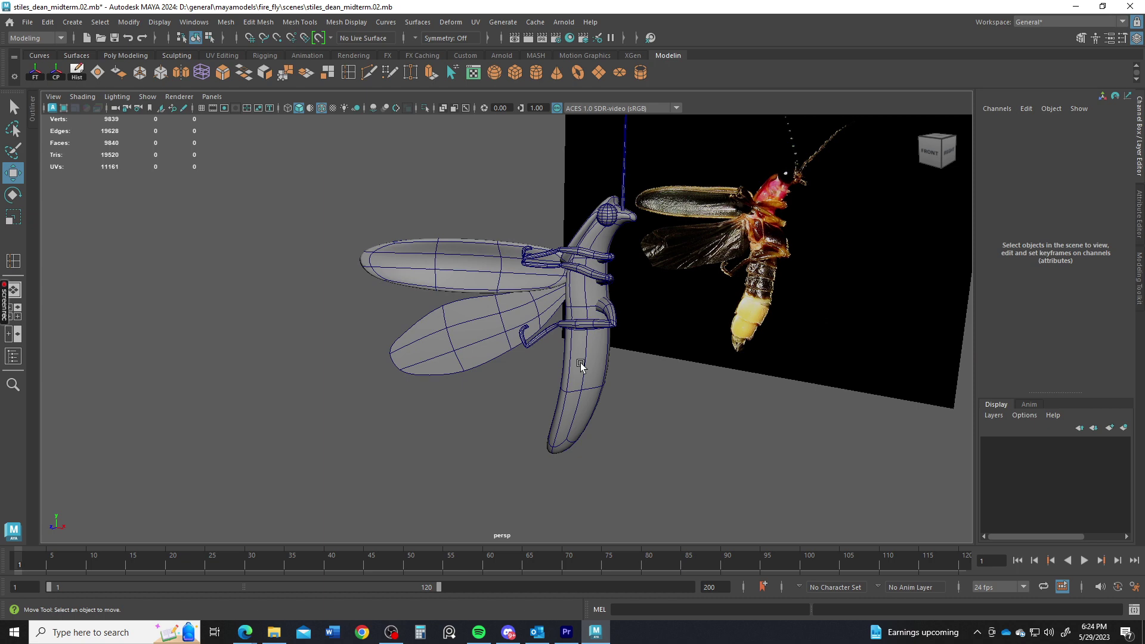
alt+drag(292, 419, 557, 388)
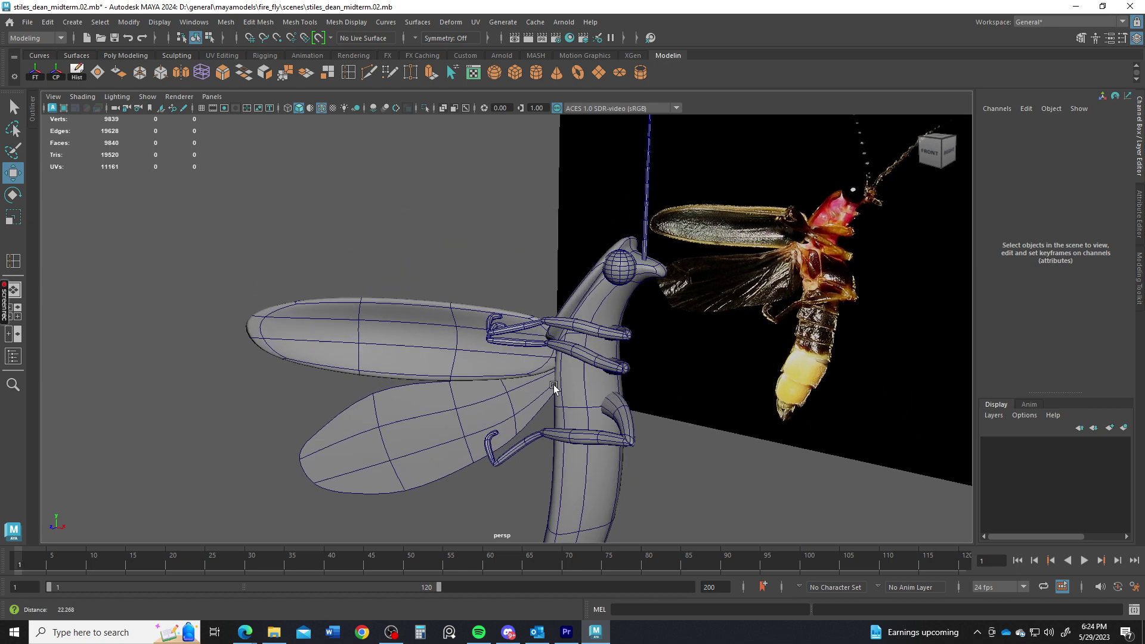
alt+right_drag(557, 388, 538, 365)
alt+drag(538, 363, 510, 362)
Duplicate the three leg groups, wing cover, hind wing and eye, group the copies, and mirror the group with a Z scale of -1.
click(510, 362)
shift+click(514, 408)
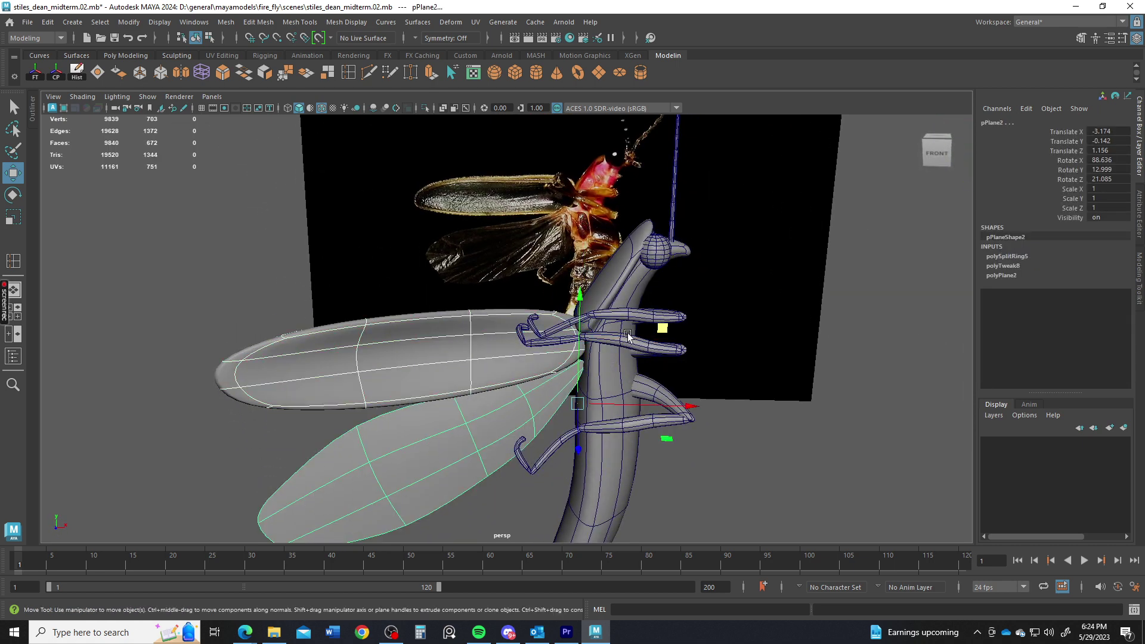
click(636, 314)
shift+click(561, 325)
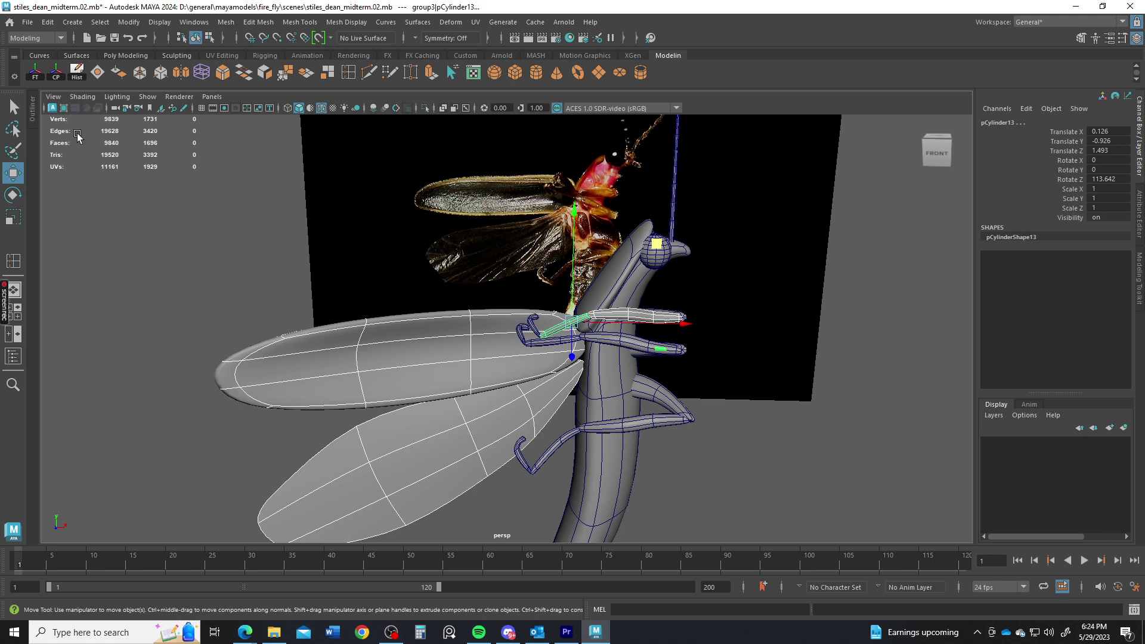
click(30, 109)
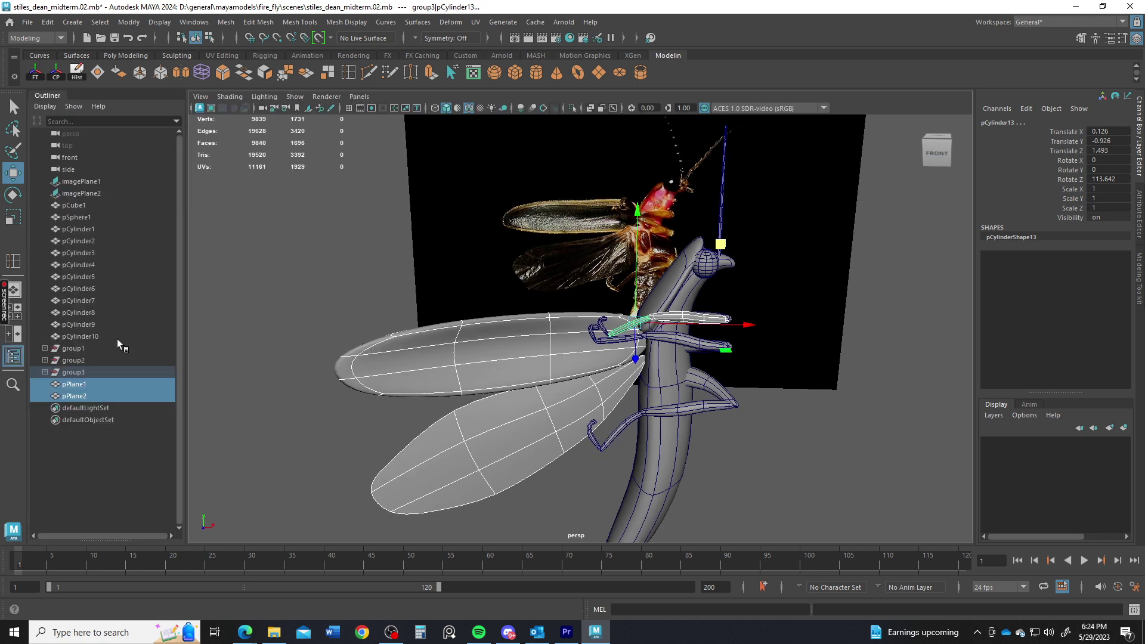
drag(73, 352, 85, 396)
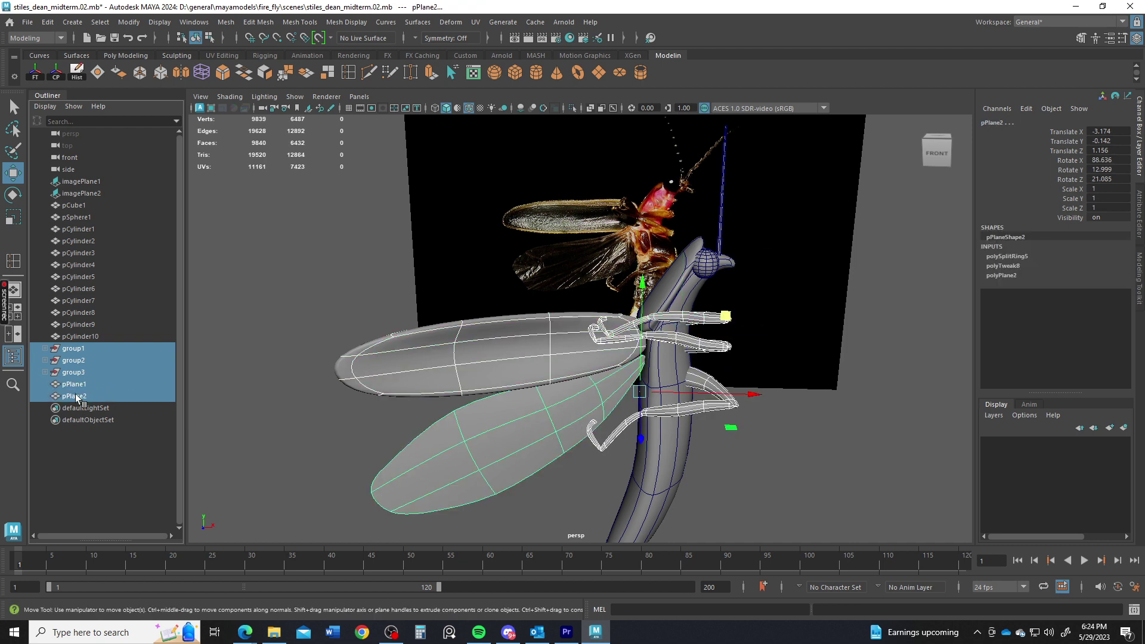
alt+drag(503, 416, 545, 422)
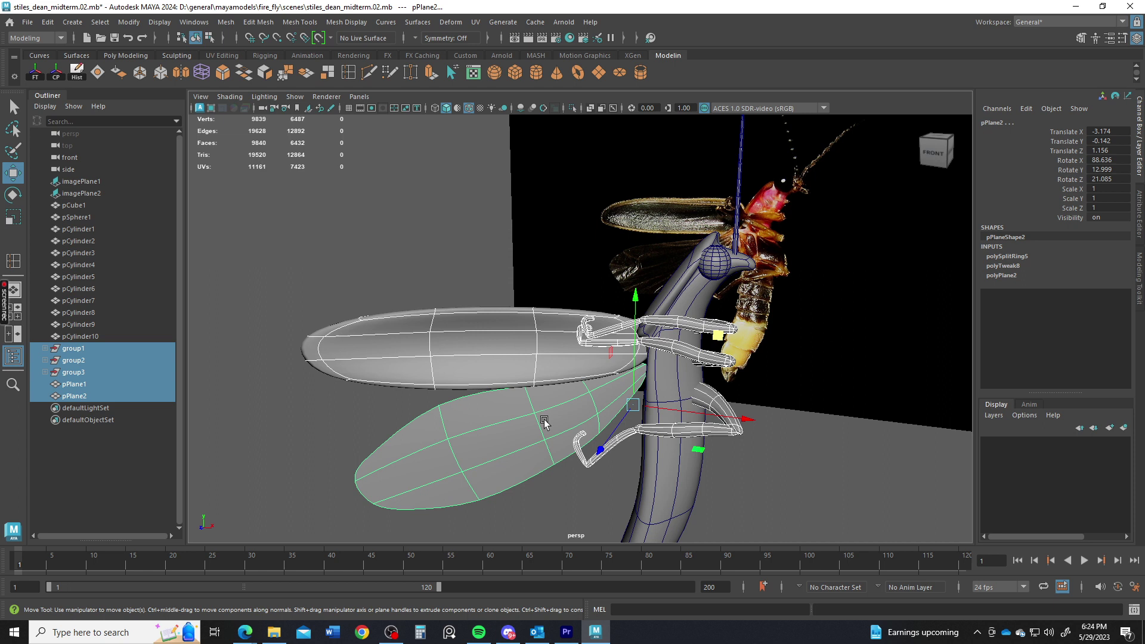
shift+click(718, 264)
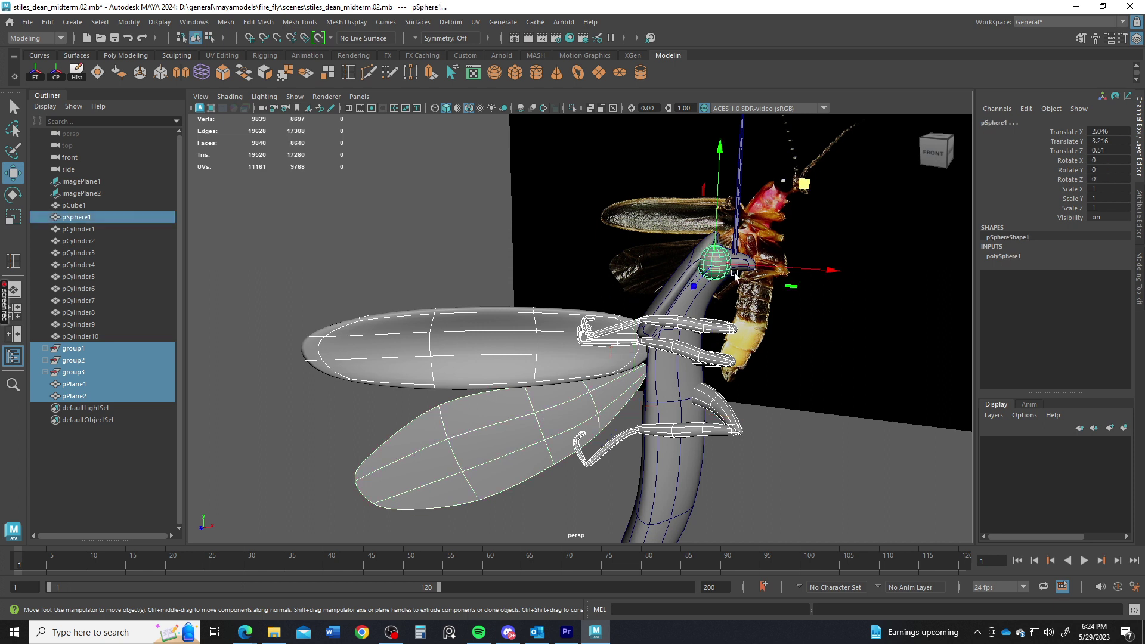
scroll(570, 359, down, 2)
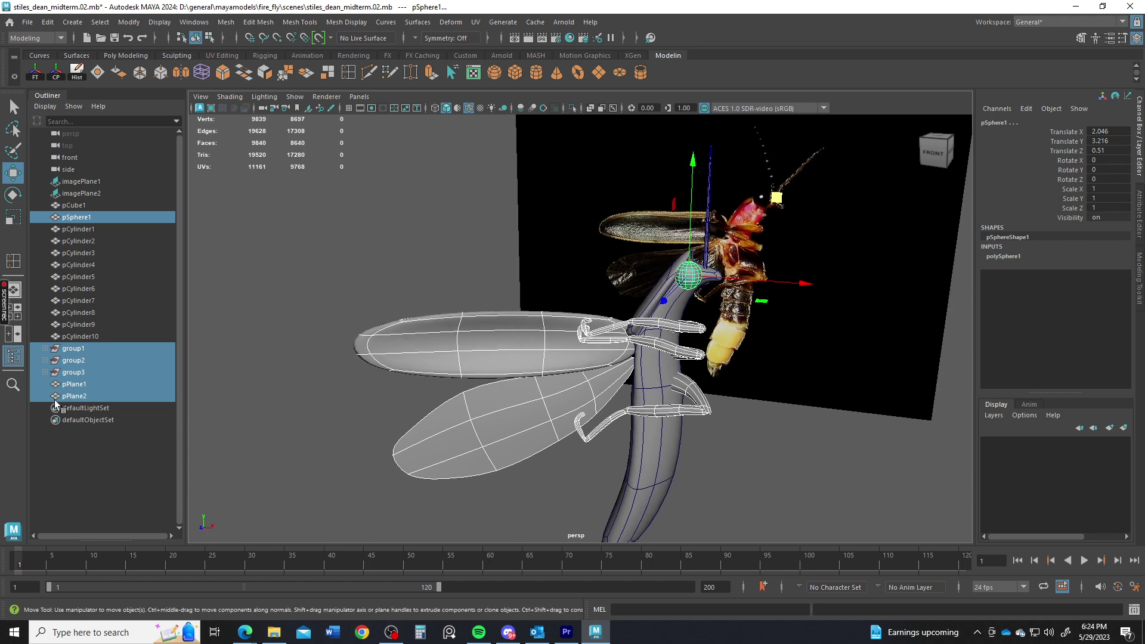
scroll(369, 325, down, 4)
alt+drag(370, 325, 511, 392)
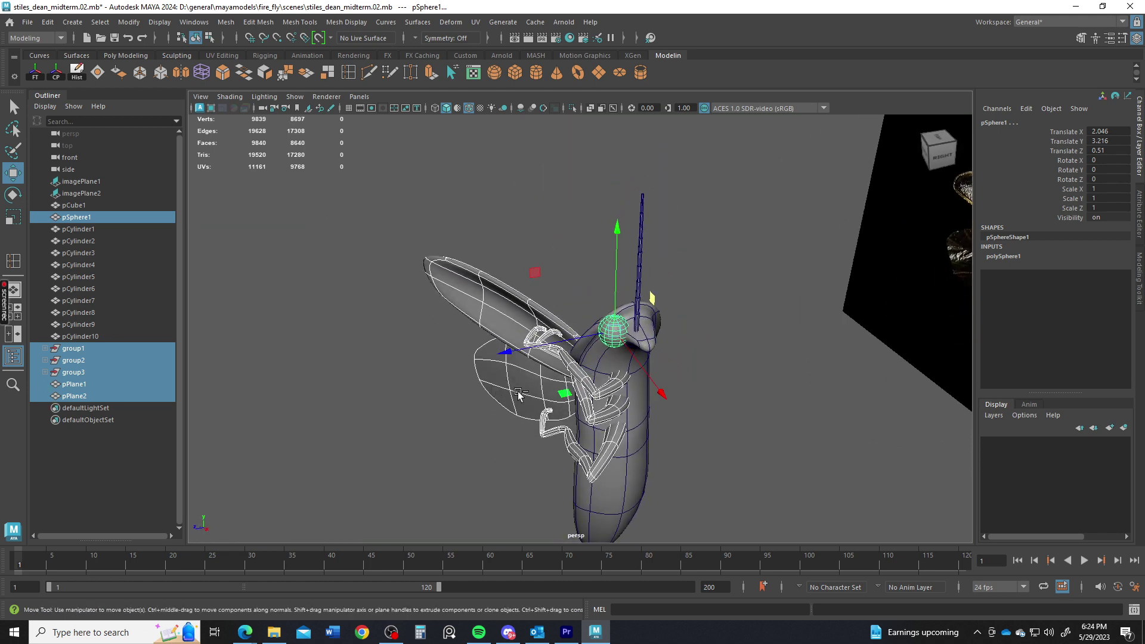
key(ctrl+g)
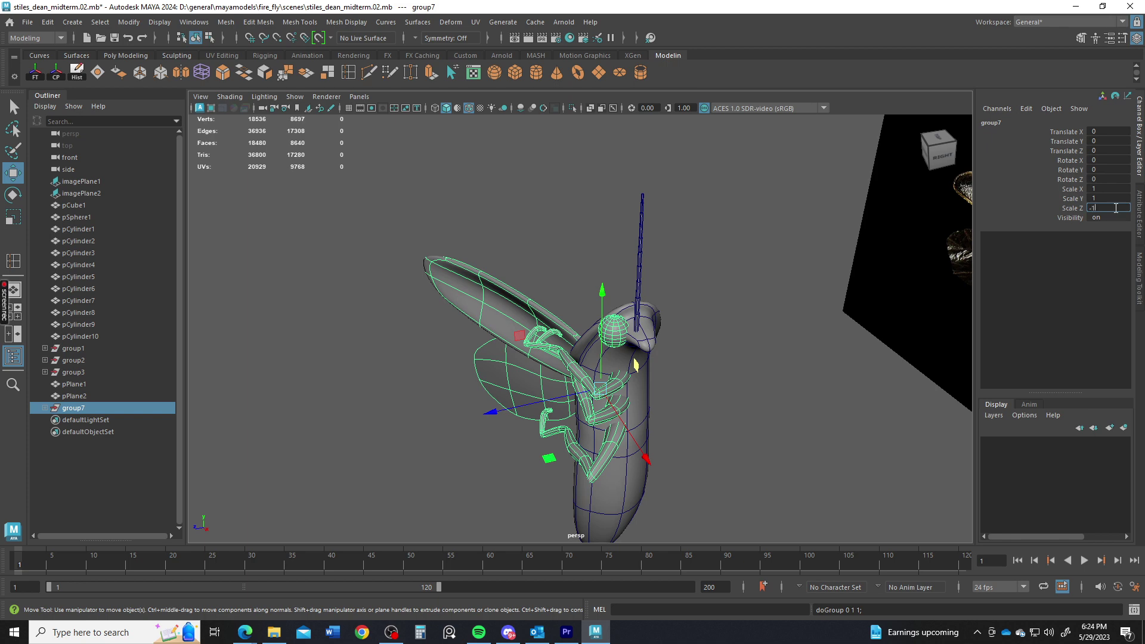
key(Return)
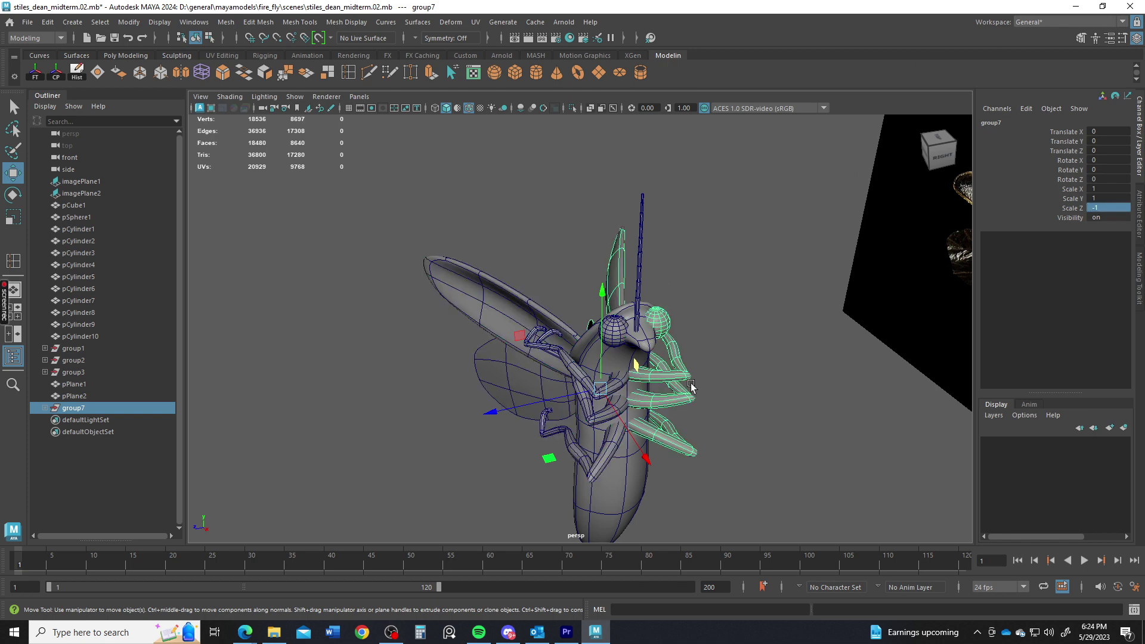
Move both eyes inward toward the middle of the head, with the original eye at about 0.33 in Z.
alt+drag(716, 371, 815, 383)
click(681, 355)
scroll(675, 341, up, 5)
alt+drag(675, 338, 656, 465)
scroll(642, 513, down, 3)
alt+drag(642, 514, 642, 511)
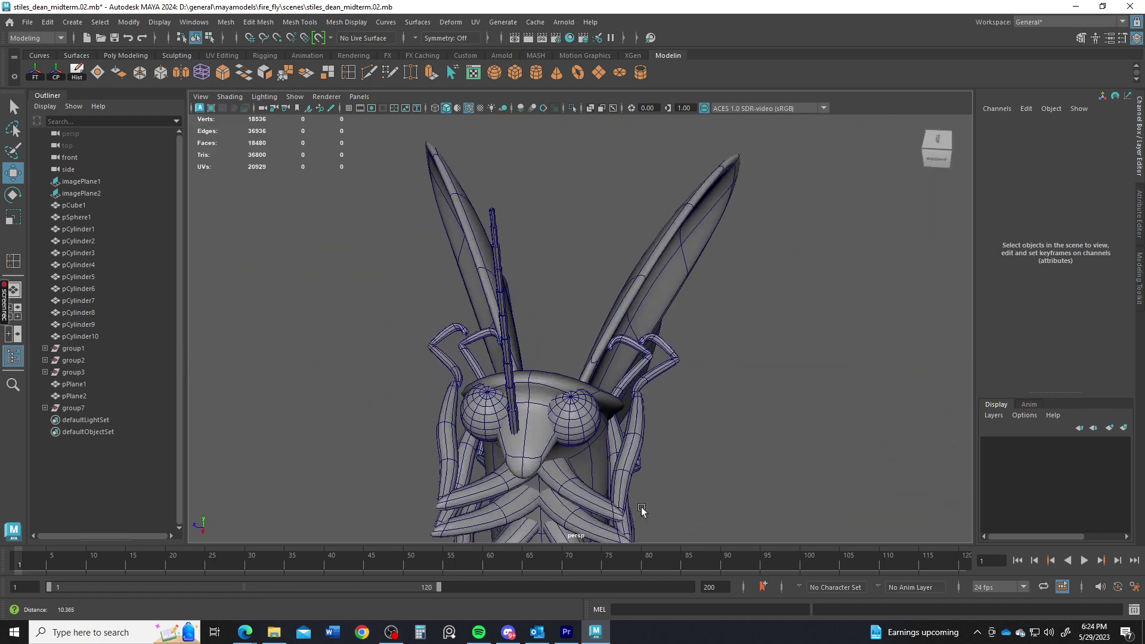
click(487, 410)
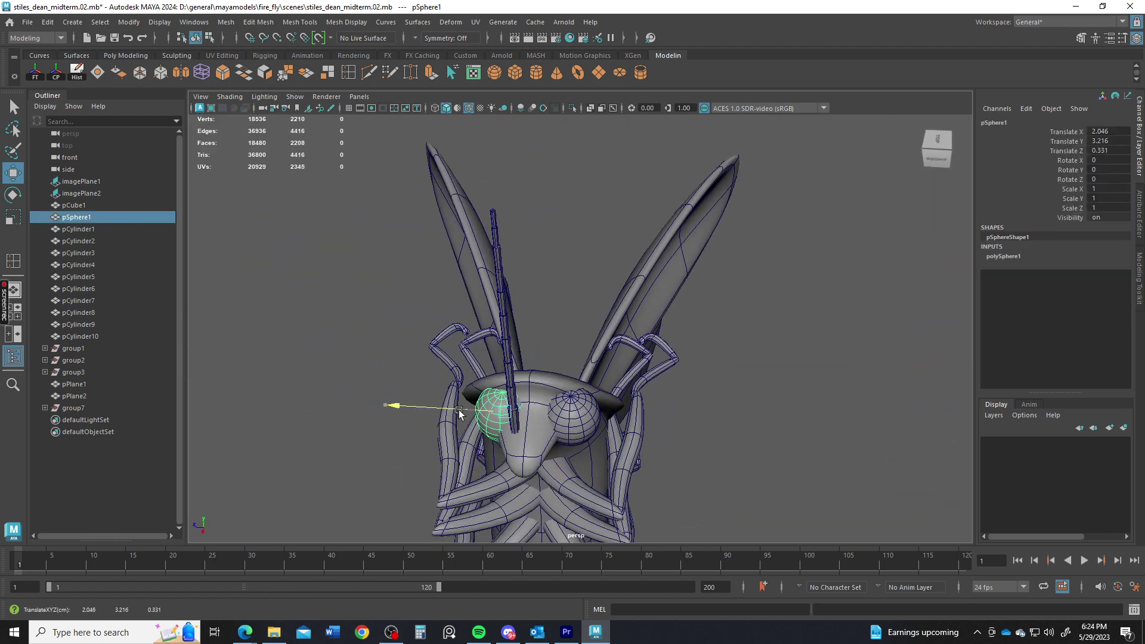
key(ctrl+d)
drag(451, 409, 672, 329)
Lower the faces at the crest behind the eyes on the body mesh, and return to object selection.
click(652, 348)
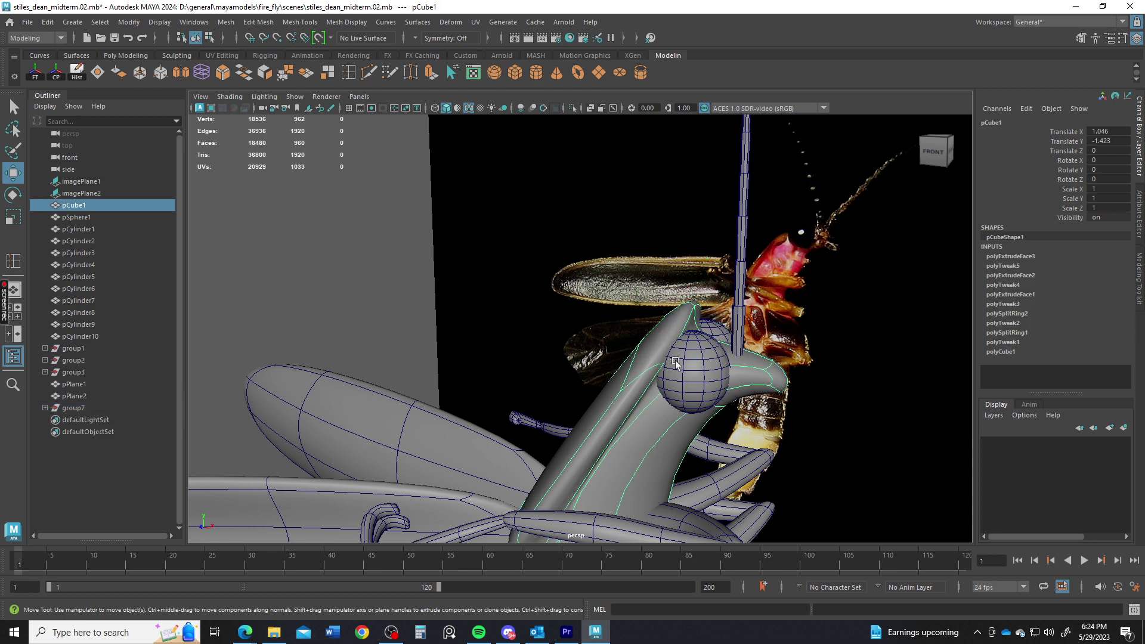
click(657, 327)
click(658, 327)
right_click(654, 349)
right_drag(654, 350, 654, 313)
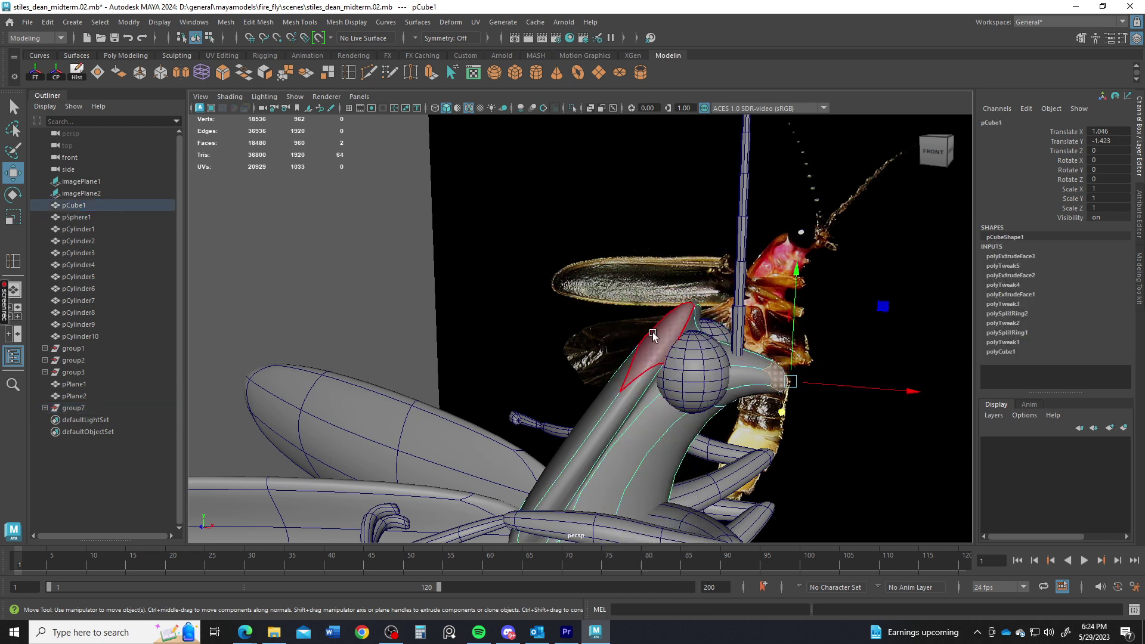
click(659, 325)
alt+drag(659, 325, 686, 309)
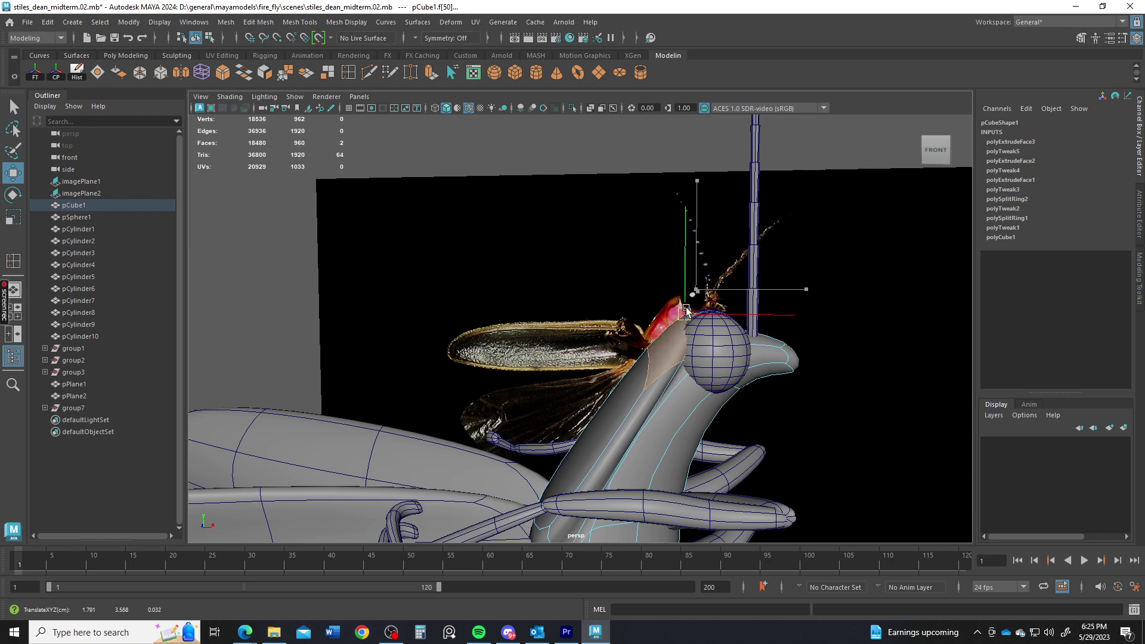
click(321, 356)
alt+drag(321, 356, 604, 365)
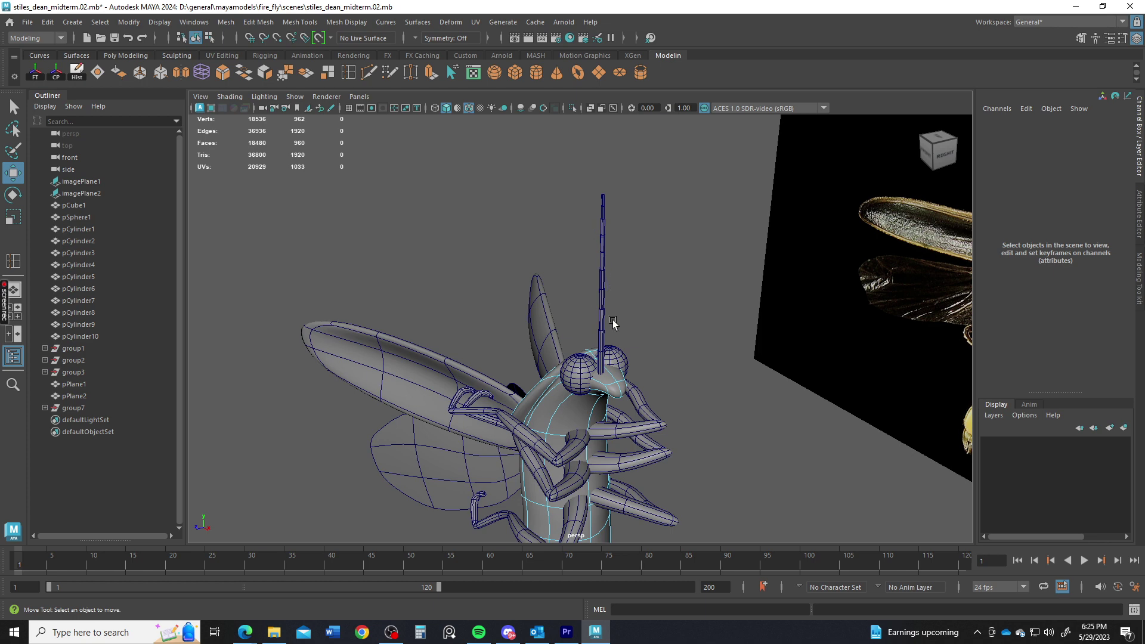
click(615, 388)
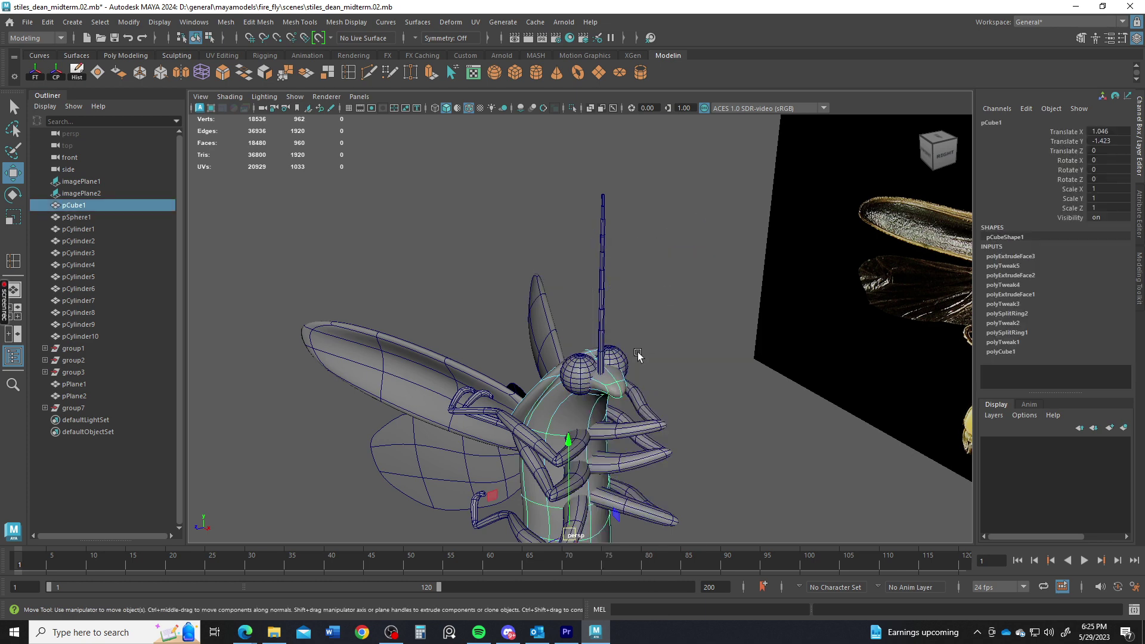
Combine the ten antenna cylinders into a single mesh.
click(604, 364)
key(q)
alt+drag(604, 364, 567, 285)
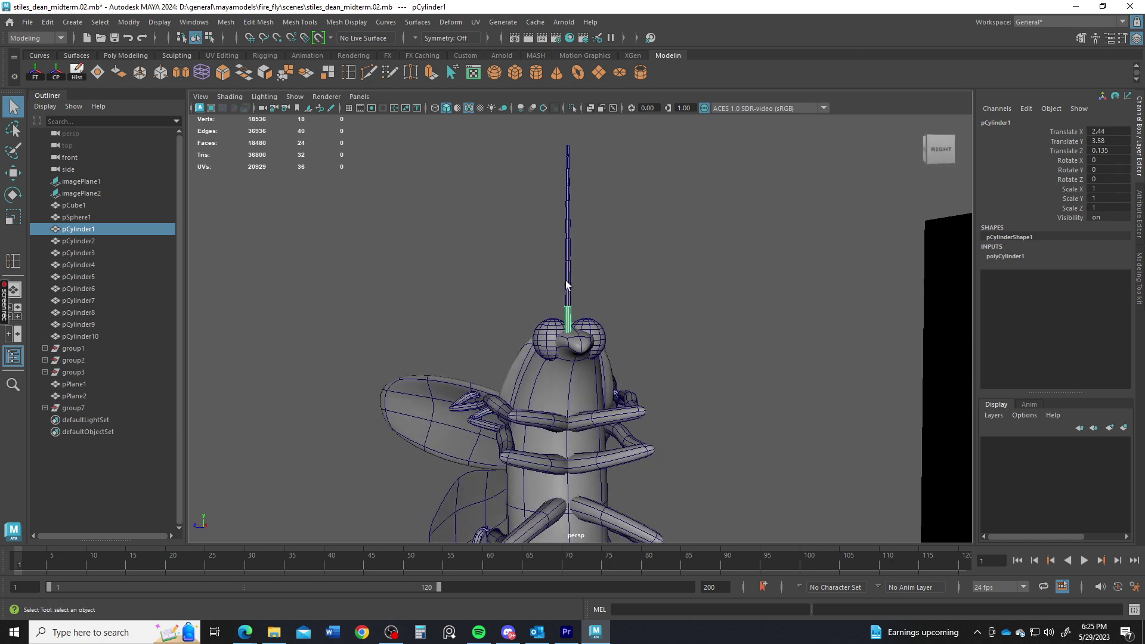
drag(542, 129, 598, 320)
alt+drag(598, 320, 590, 364)
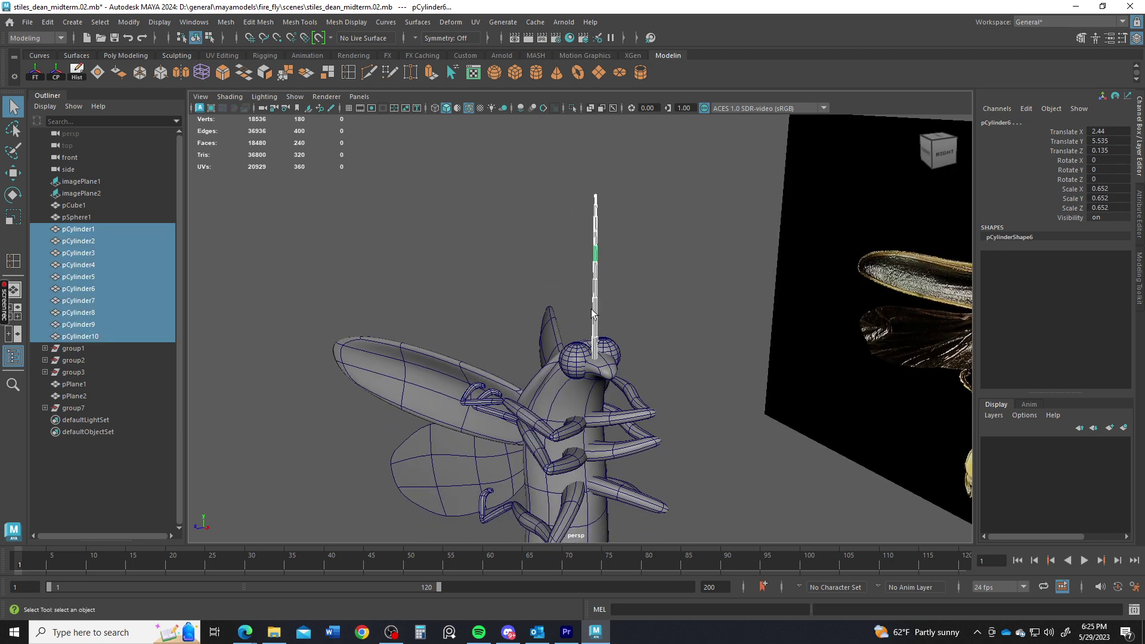
shift+right_drag(591, 279, 573, 544)
key(w)
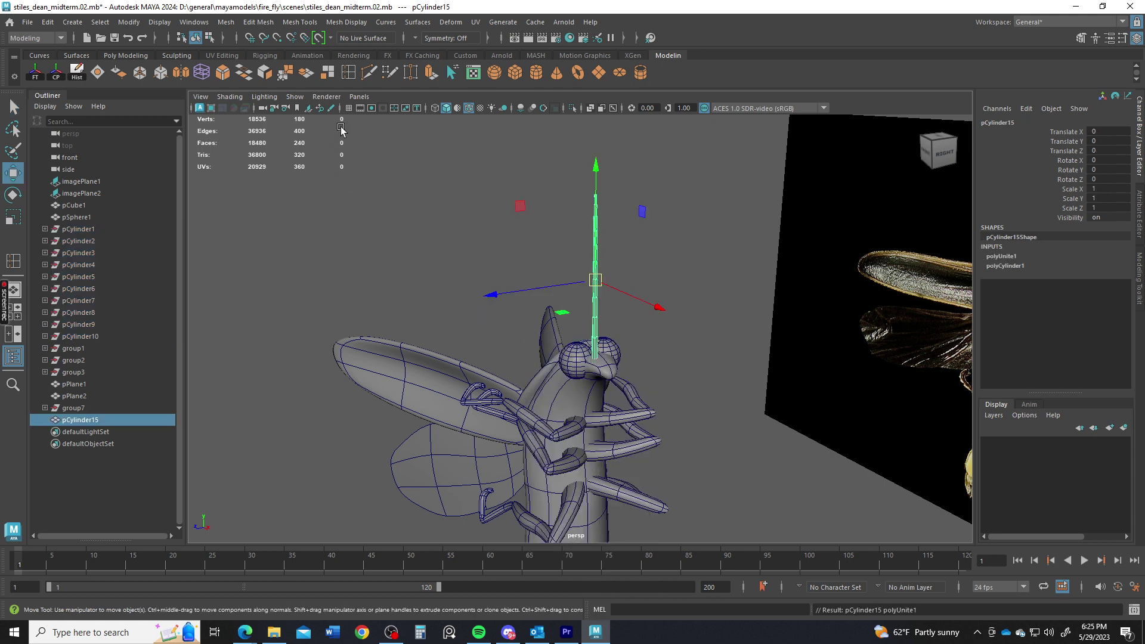
Add a nonlinear Bend deformer to the combined antenna.
click(444, 25)
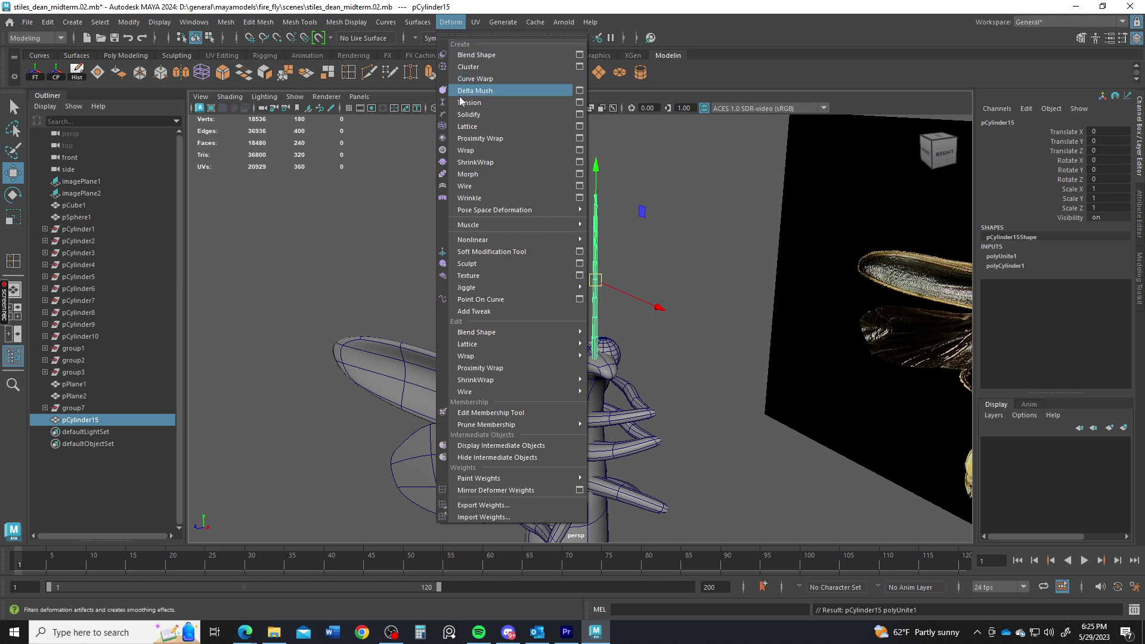
mouse_move(499, 240)
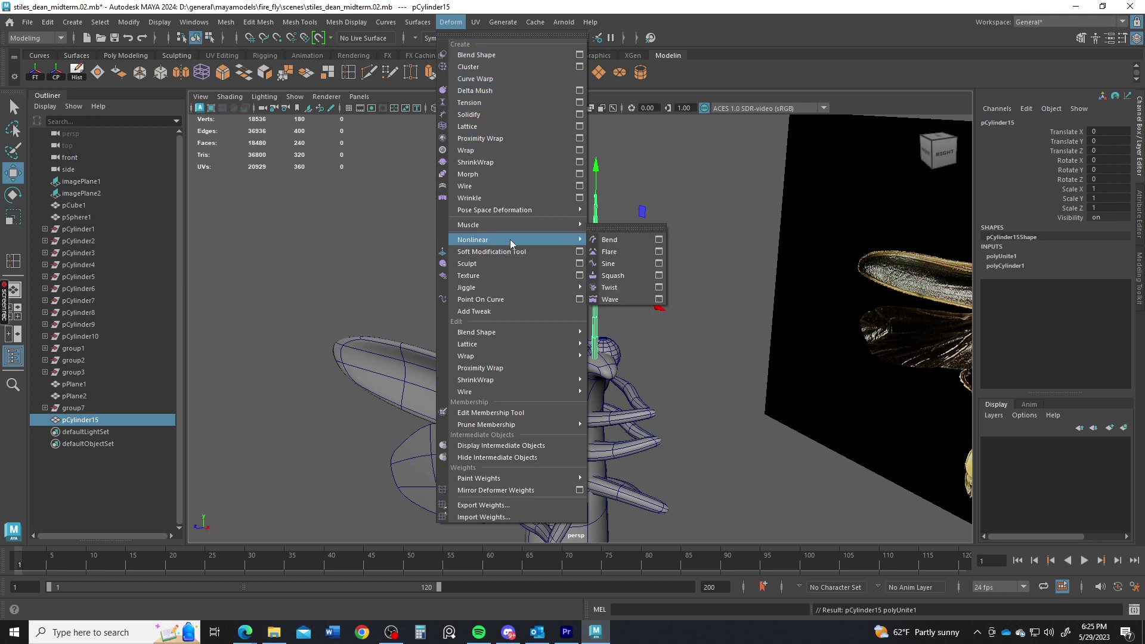
click(625, 240)
alt+drag(632, 256, 666, 288)
Try bending the antenna through the deformer's curvature, and undo the bend.
click(1064, 285)
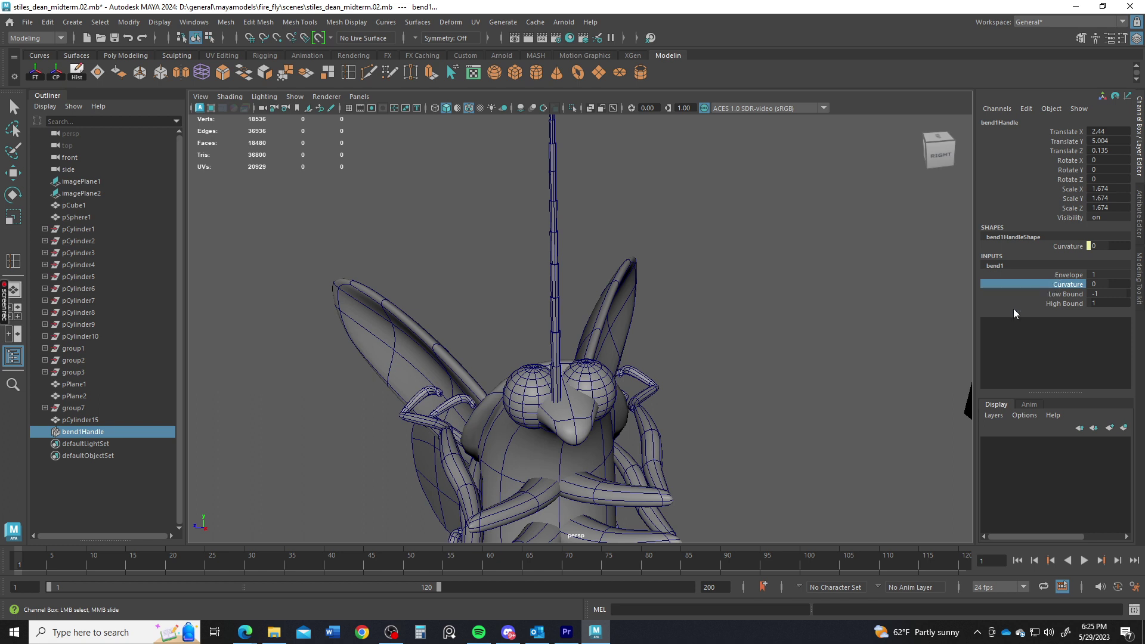
middle_drag(643, 362, 698, 362)
key(ctrl+z)
Rotate the bend handle to 90° in Y and curve the antenna sideways with a curvature of about -35.5.
key(e)
drag(608, 309, 590, 306)
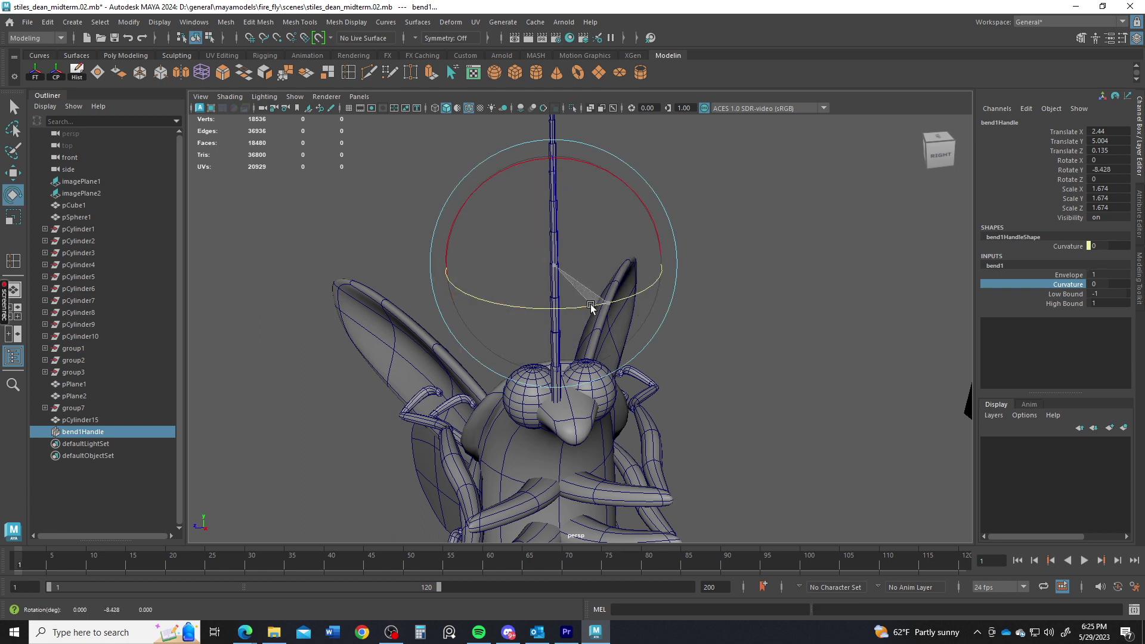
double_click(1105, 170)
text(9)
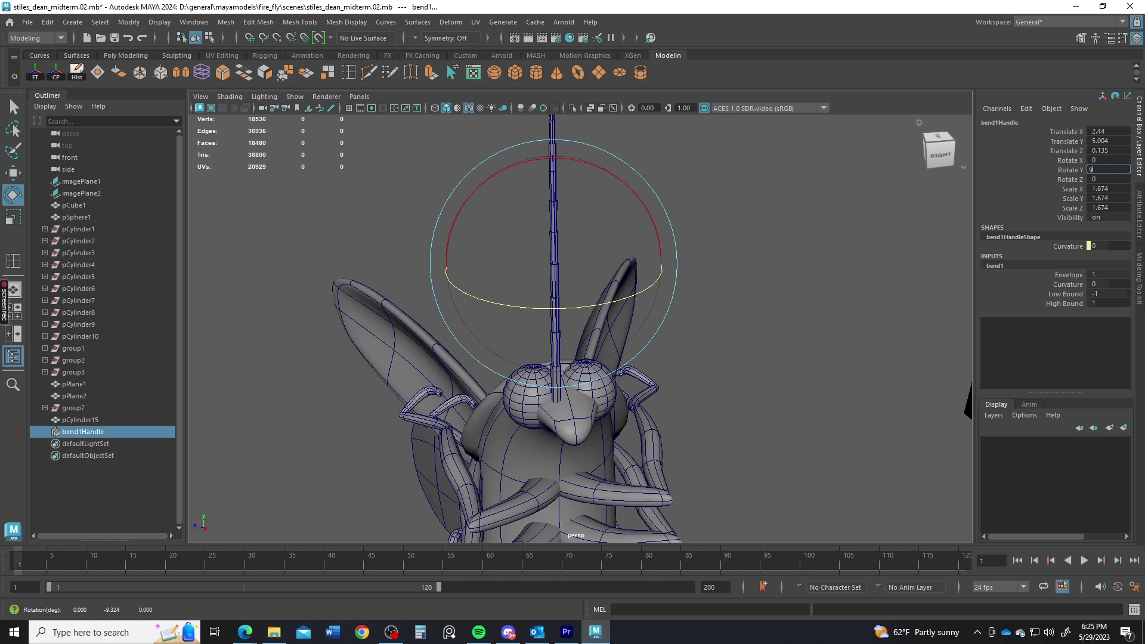
text(0)
key(Return)
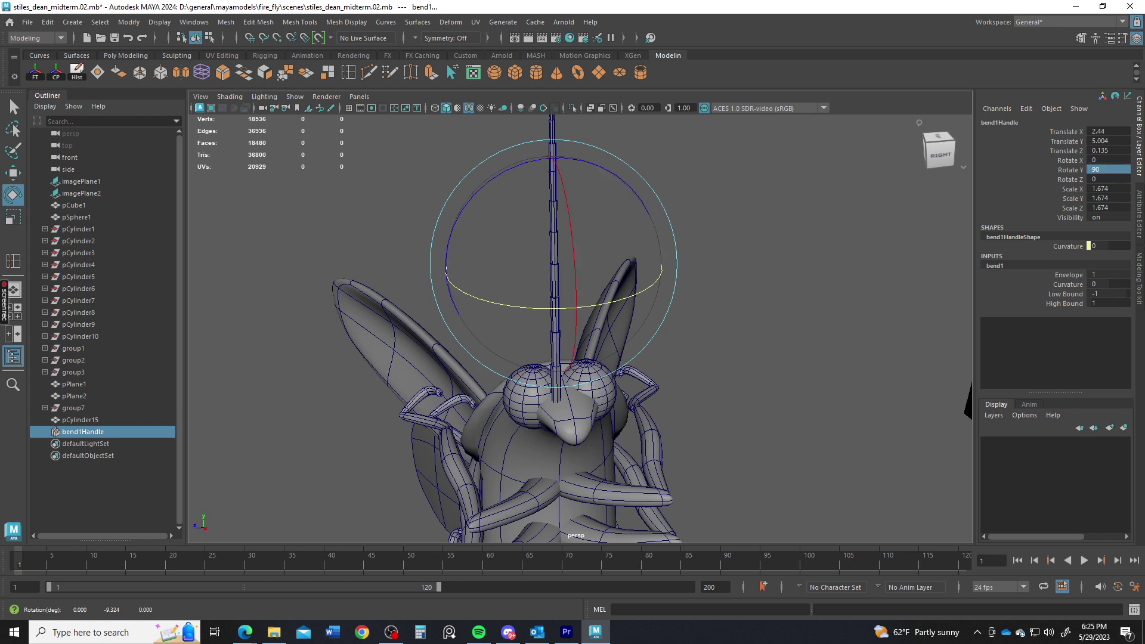
click(1068, 285)
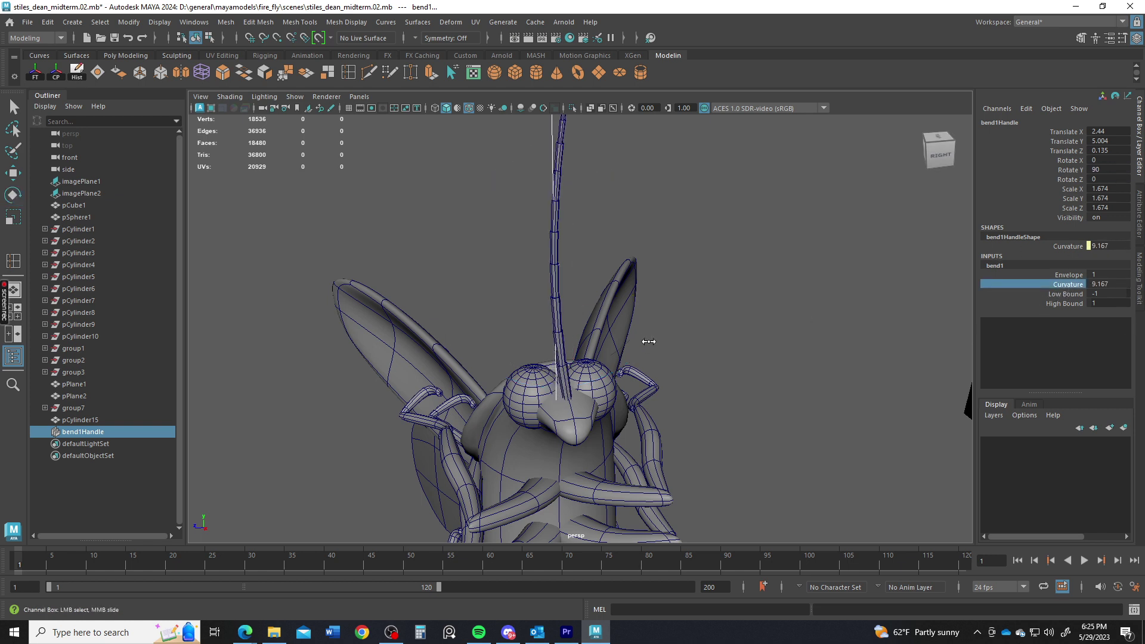
middle_drag(640, 341, 597, 342)
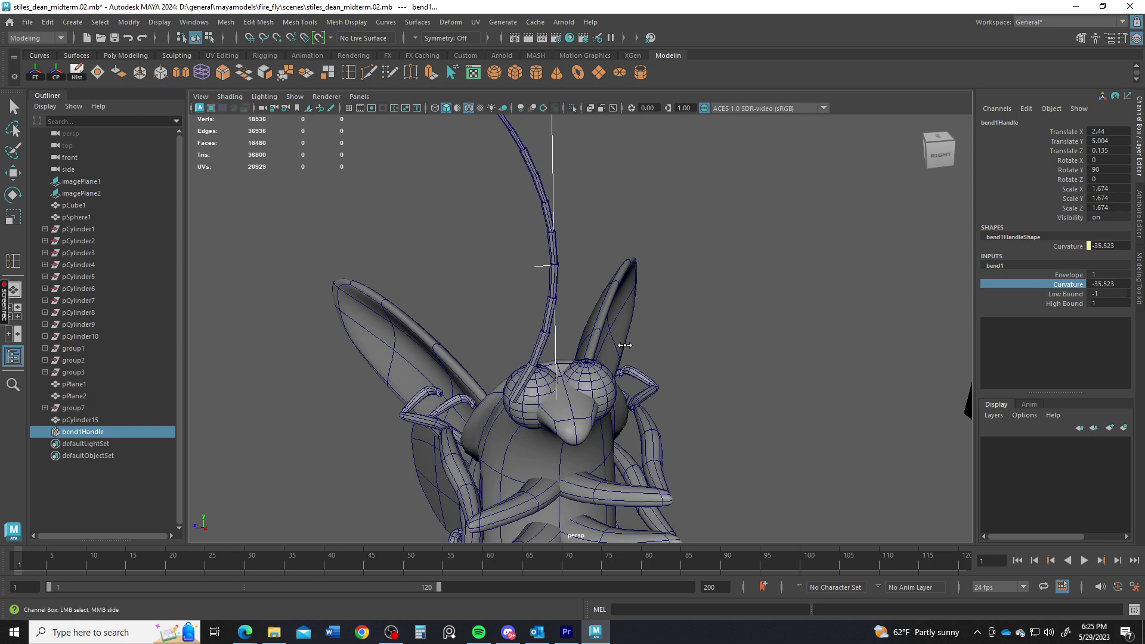
alt+drag(596, 342, 546, 274)
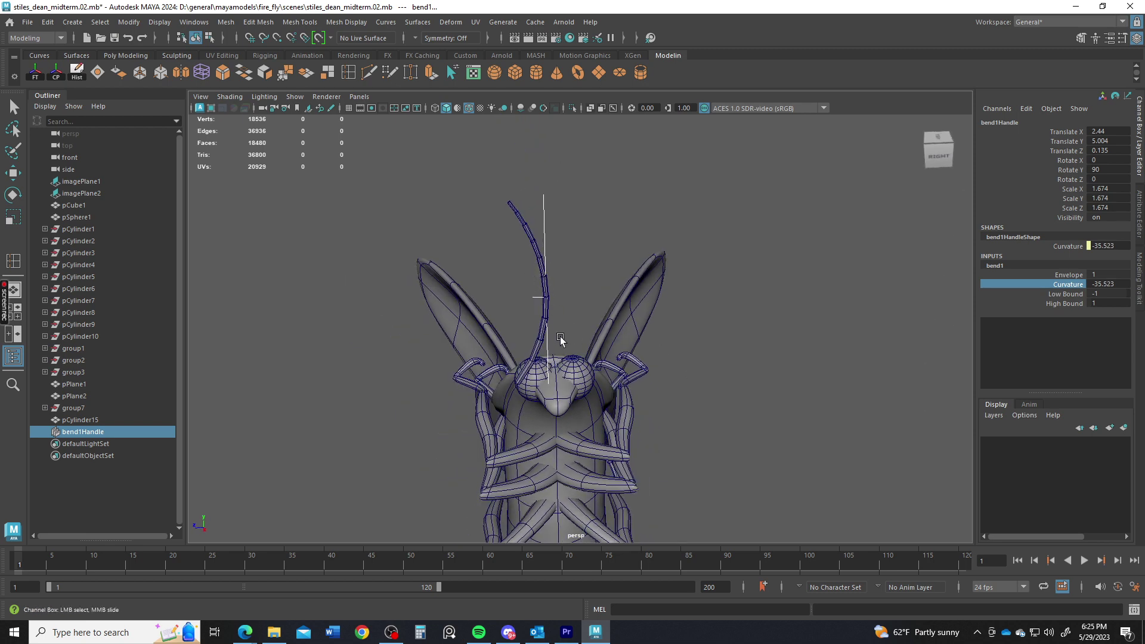
Restrict the bend to the antenna's upper half with a low bound of 0, and strengthen its curvature to about -67.6.
click(1065, 294)
middle_drag(758, 387, 772, 388)
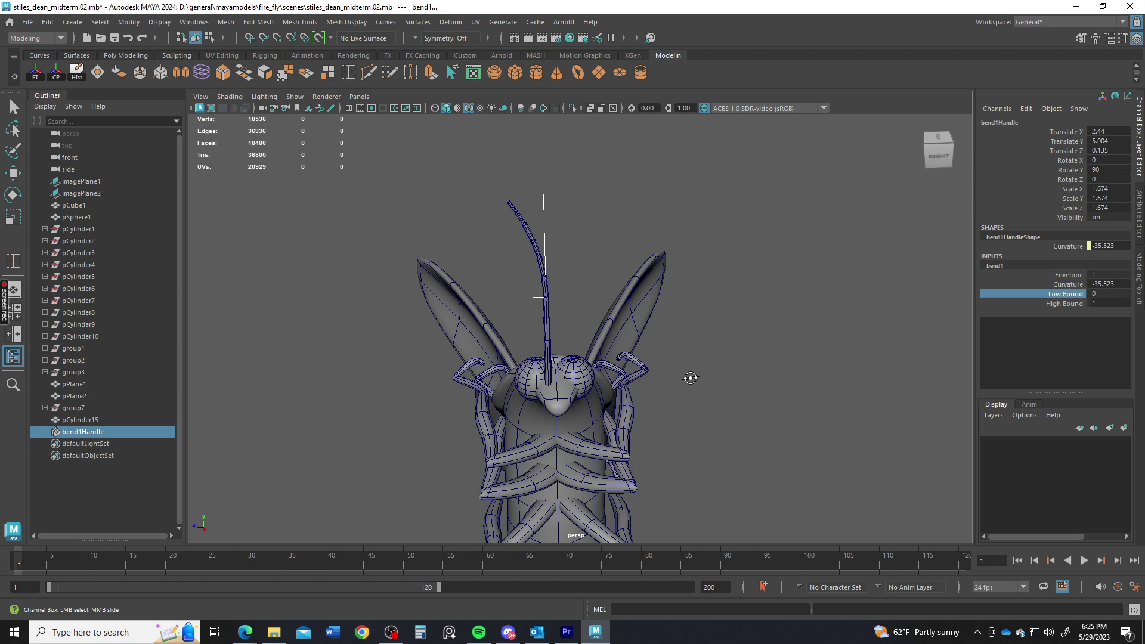
alt+drag(690, 378, 679, 373)
alt+middle_drag(679, 374, 708, 381)
alt+right_drag(708, 382, 709, 377)
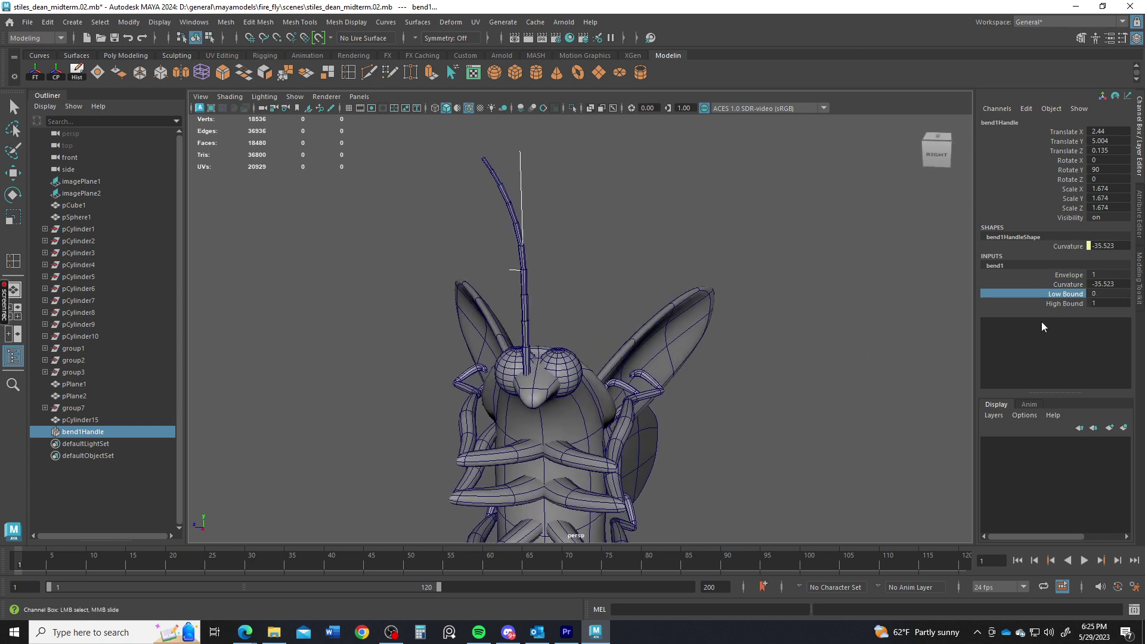
click(1065, 285)
middle_drag(865, 363, 782, 402)
middle_drag(751, 396, 741, 399)
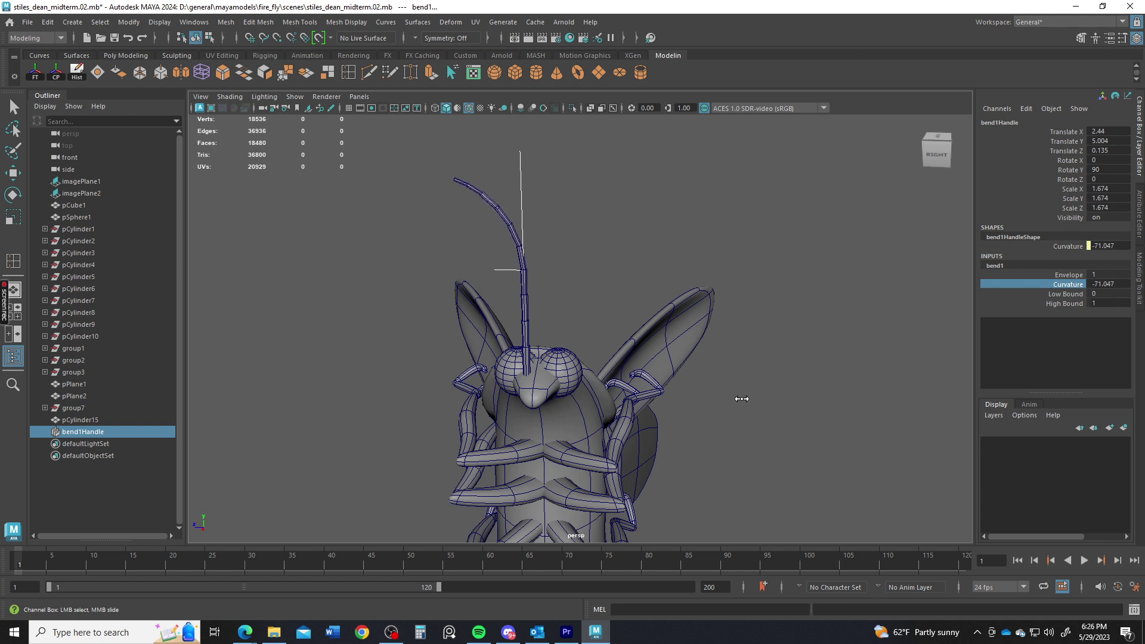
Extend the bend's low bound to about -0.9 and soften its curvature so the whole antenna arcs gently.
click(1064, 294)
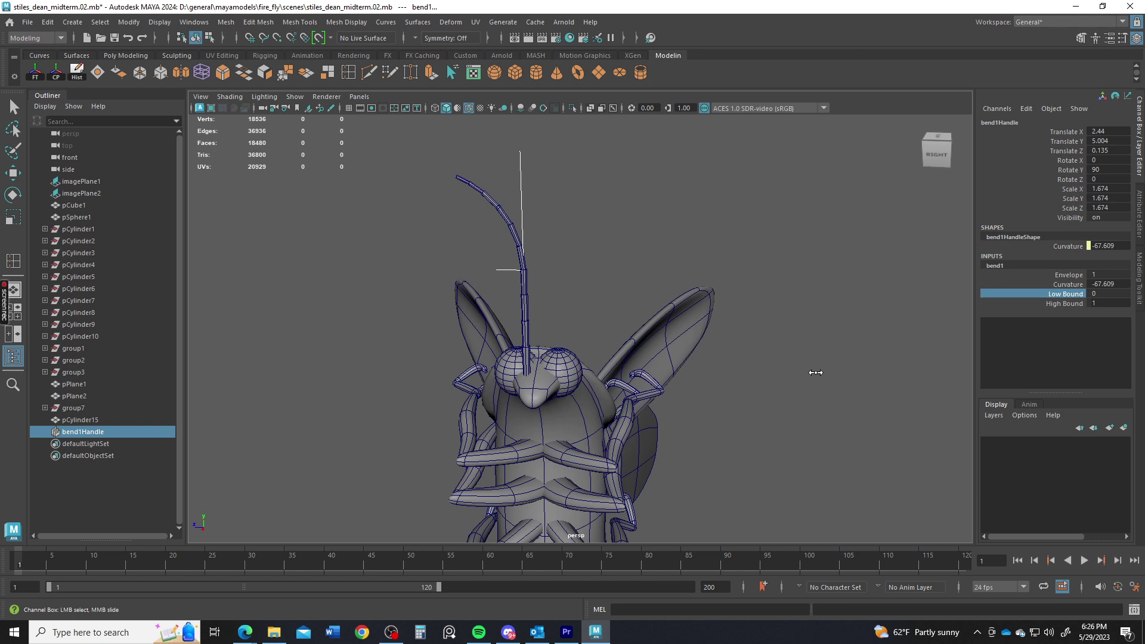
middle_drag(816, 372, 797, 369)
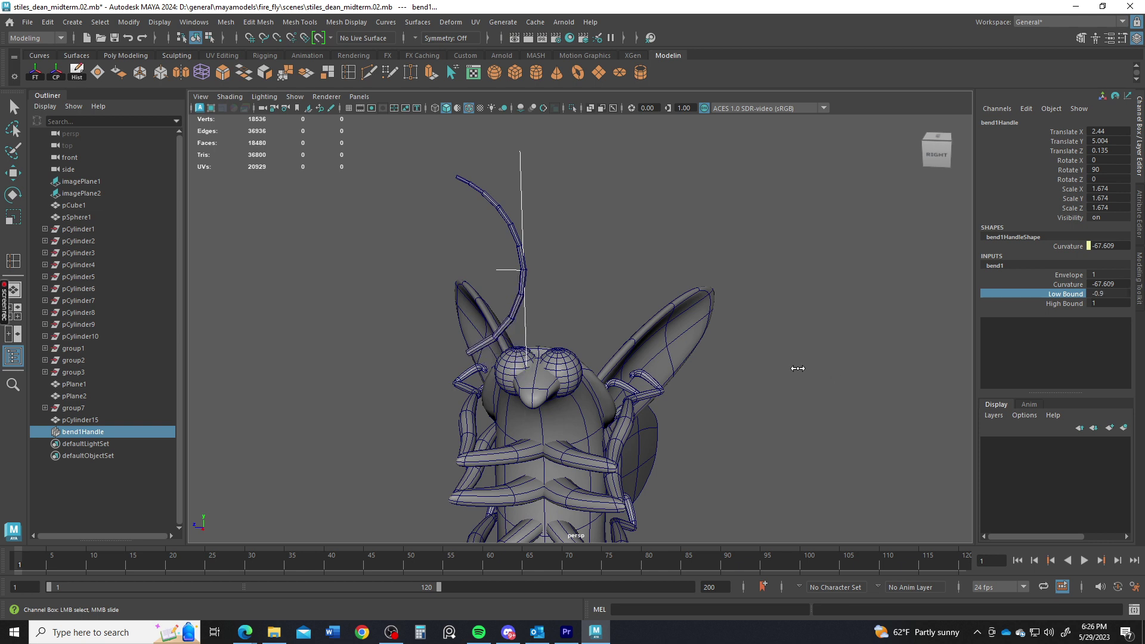
click(1067, 284)
middle_drag(876, 350, 891, 350)
Delete the construction history of the bent antenna so the curve stays baked into the mesh.
click(510, 330)
key(e)
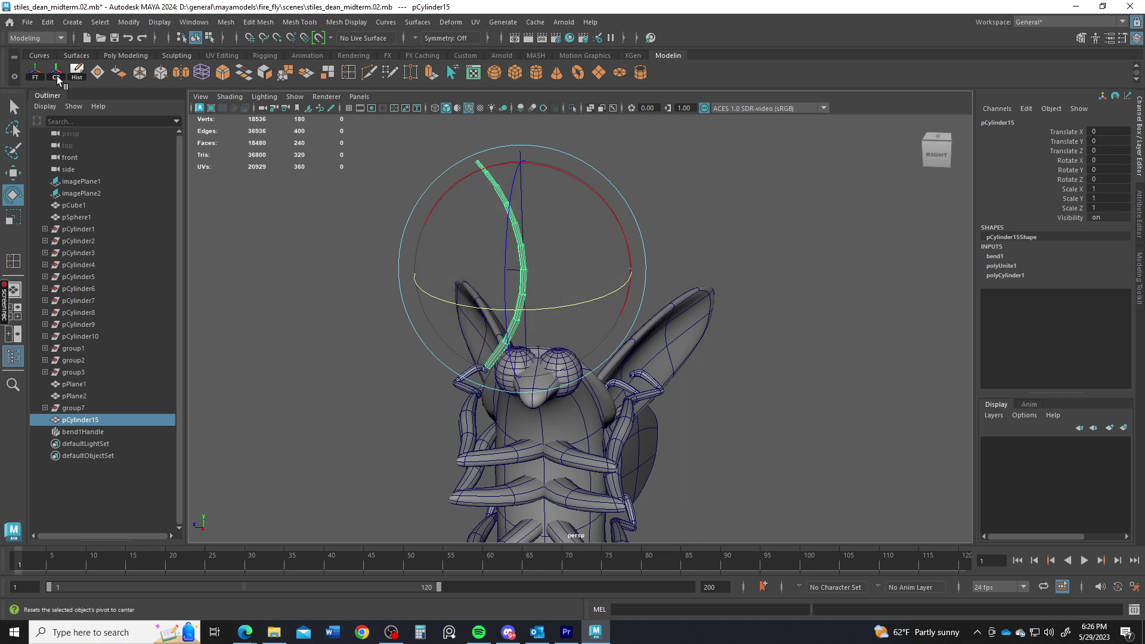
click(76, 78)
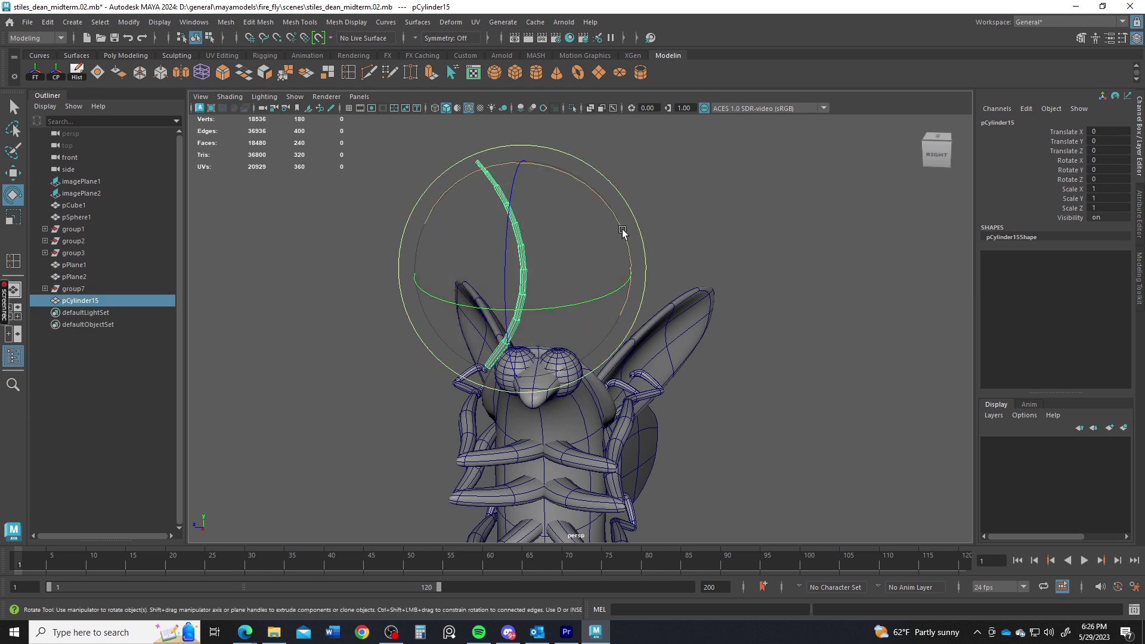
Tilt the antenna to about 36.5° in X and shift it along Z to about 0.43 so its base meets the head.
drag(620, 232, 588, 226)
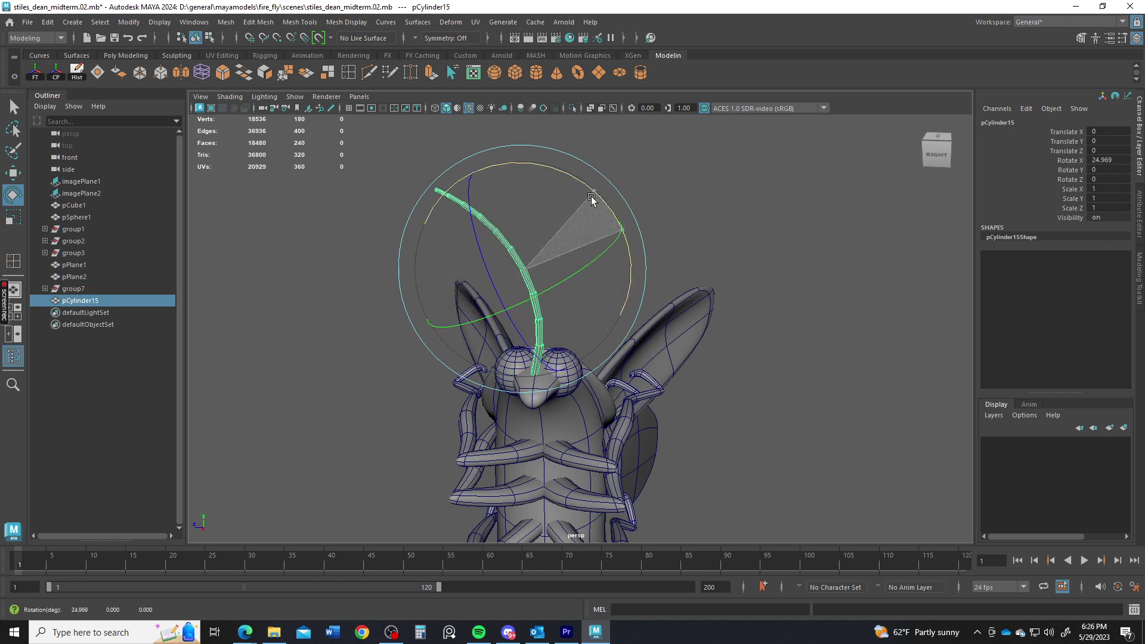
key(w)
drag(484, 276, 482, 272)
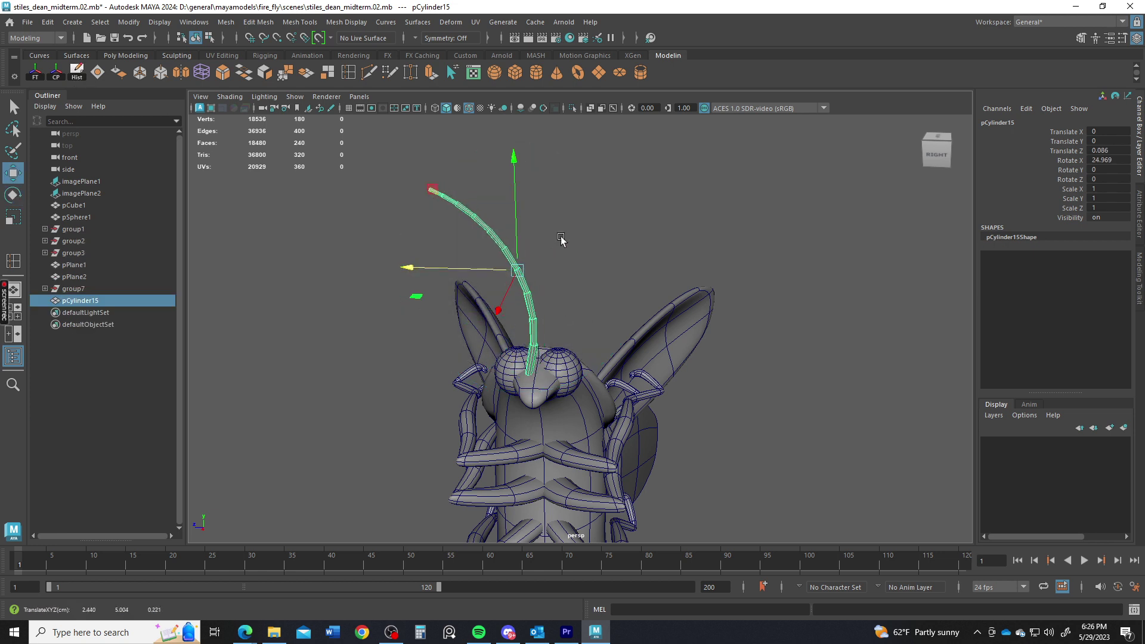
key(e)
mouse_move(591, 197)
mouse_down()
mouse_move(602, 209)
mouse_move(587, 191)
mouse_up()
key(w)
drag(520, 271, 461, 272)
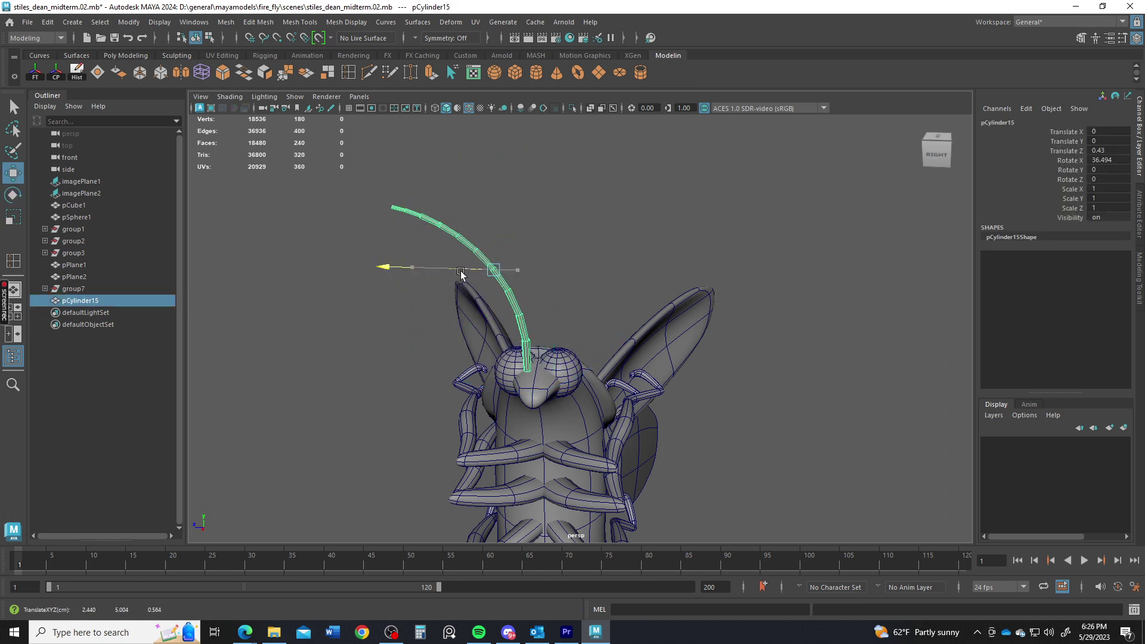
Refine the antenna's rotation to about 39° X, 16° Y and 2.5° Z, seat its base on the head, and freeze its transformations.
drag(495, 198, 675, 470)
drag(661, 529, 588, 396)
key(e)
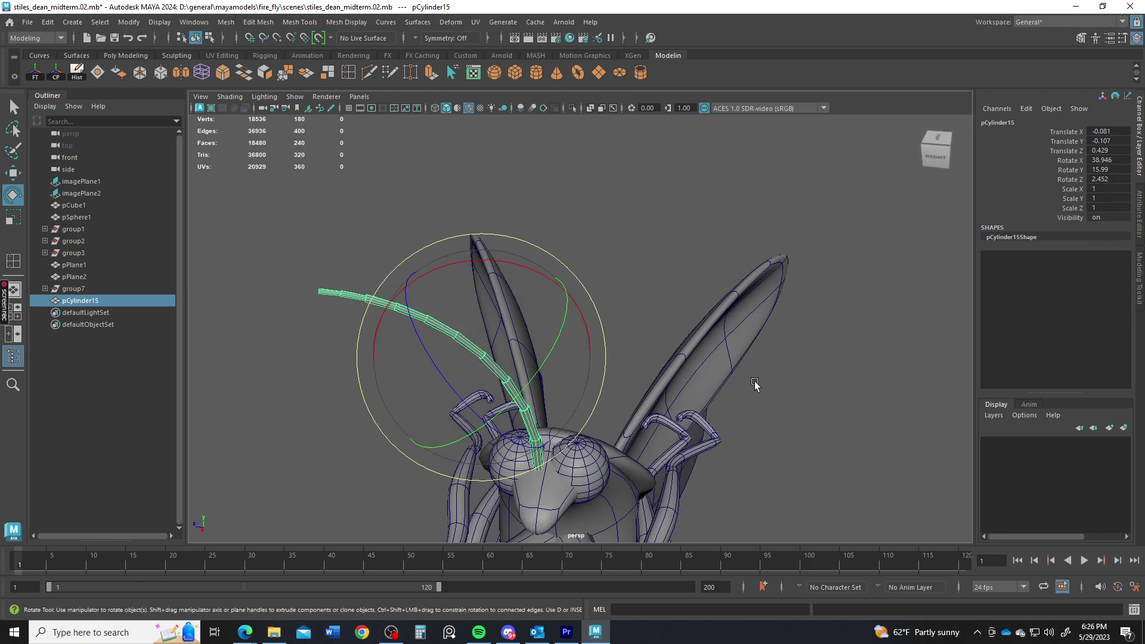
alt+drag(756, 388, 653, 371)
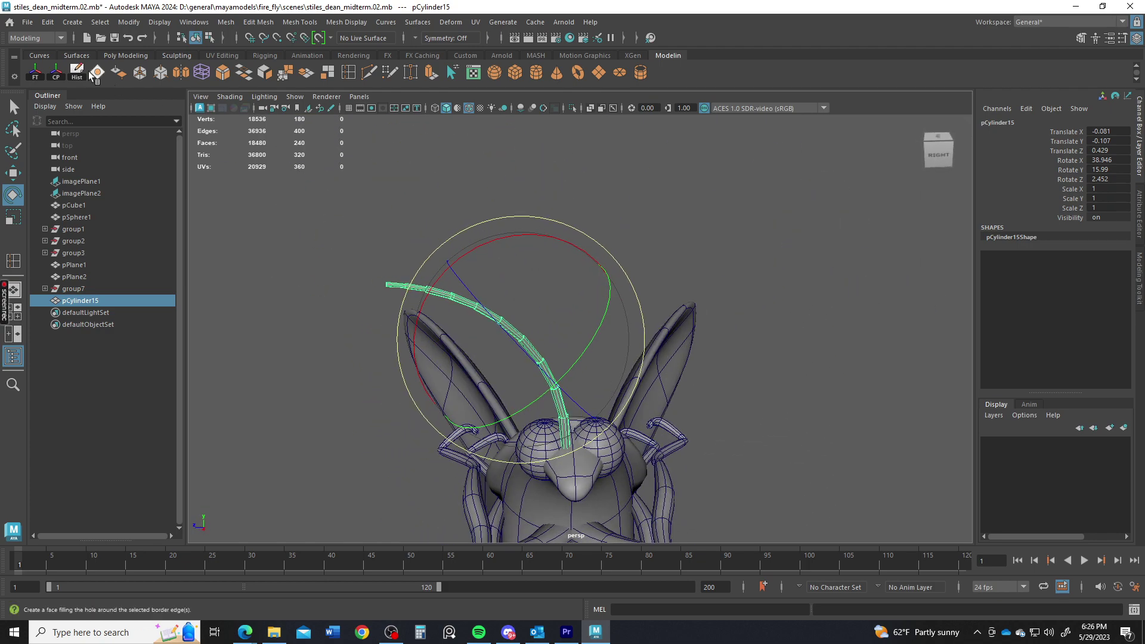
click(36, 75)
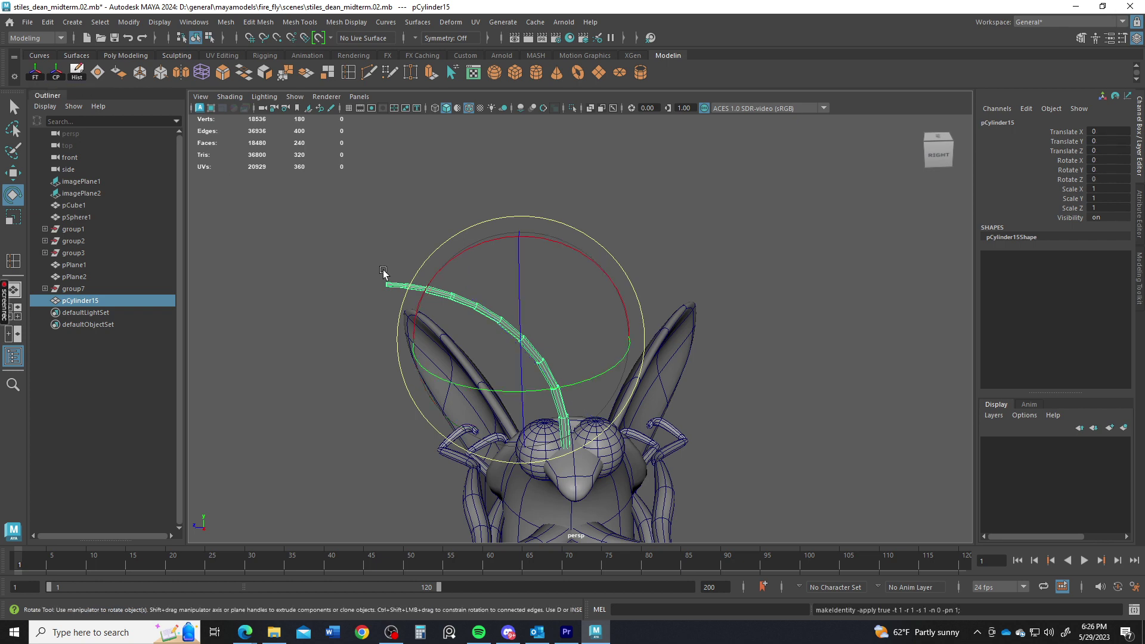
Nudge the antenna to about 0.12 in X and 0.04 in Z beside the eye.
key(q)
alt+drag(574, 340, 538, 389)
key(w)
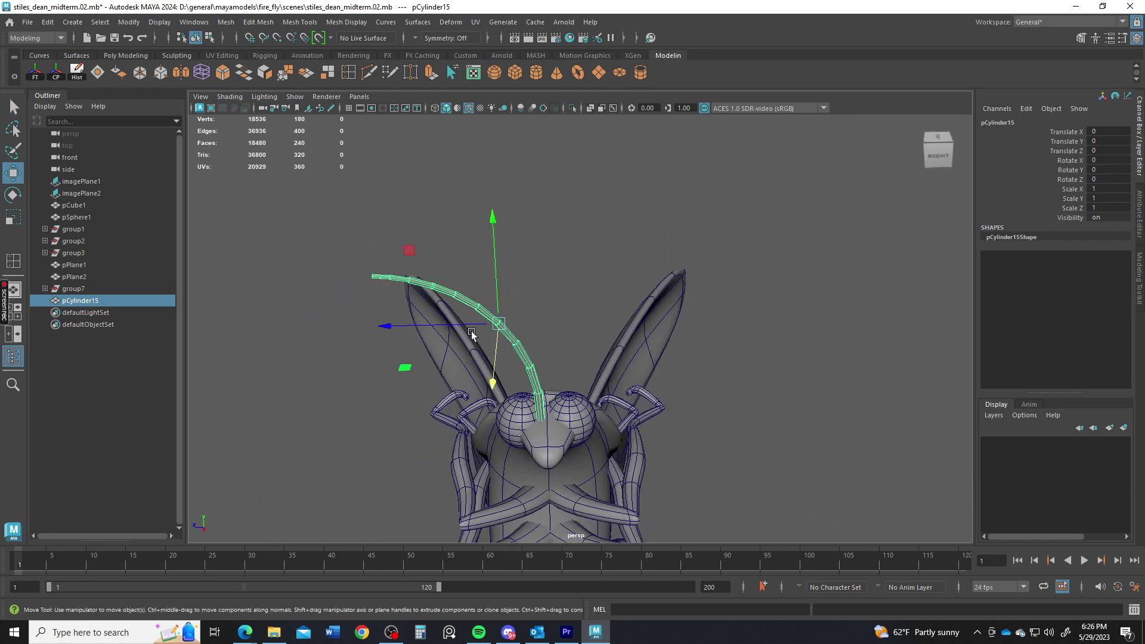
drag(470, 330, 484, 327)
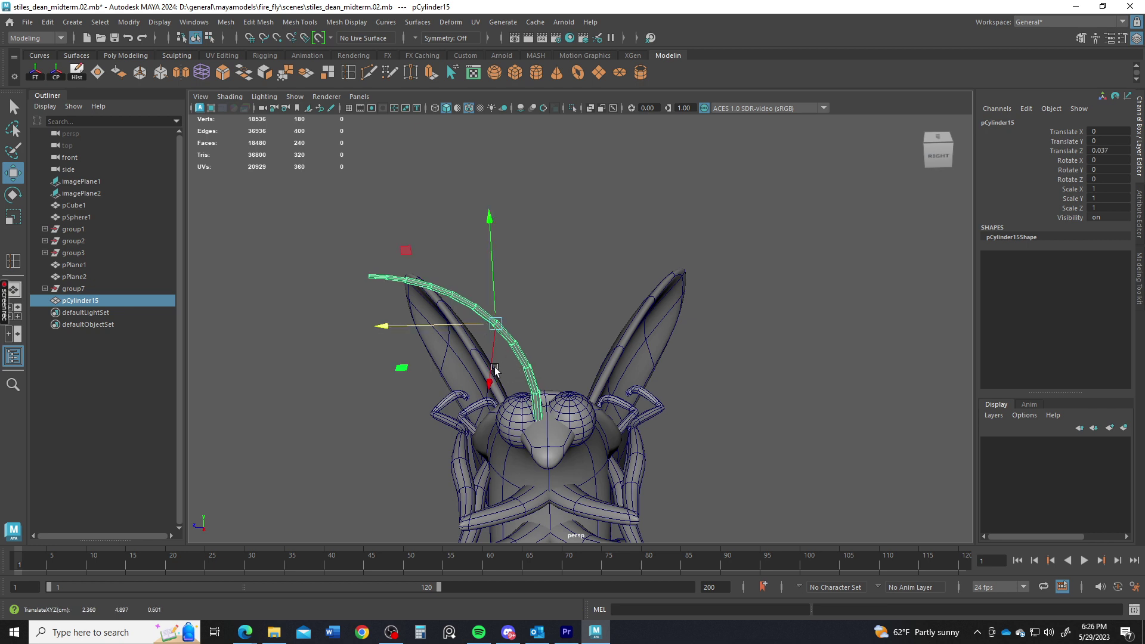
drag(495, 370, 494, 362)
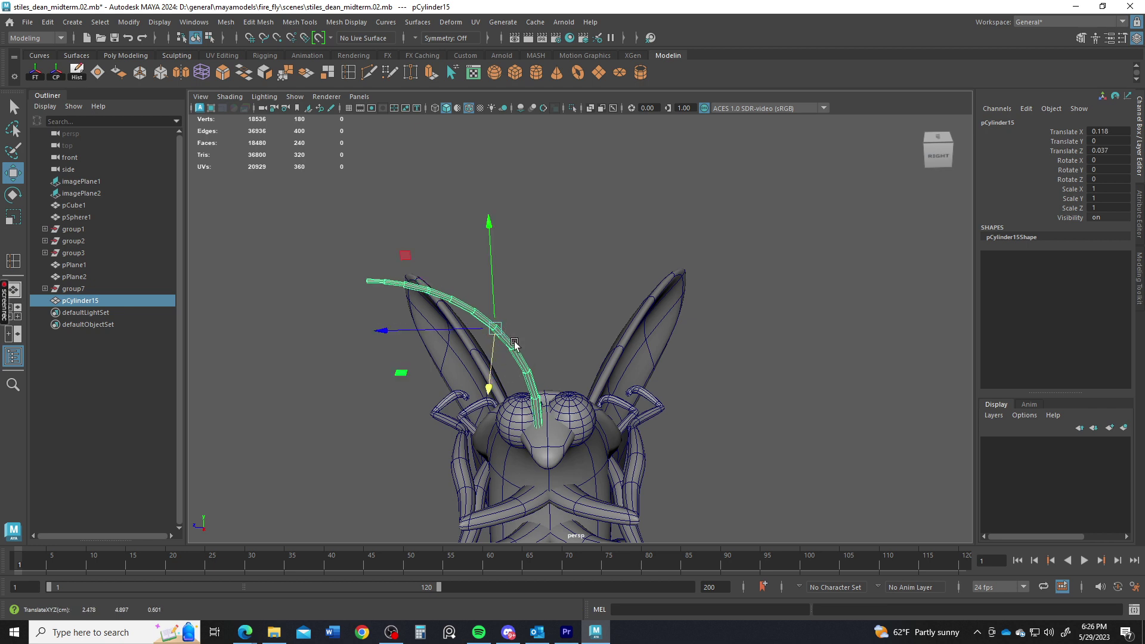
Duplicate the antenna and mirror the copy with a Scale Z of -1.
key(ctrl+d)
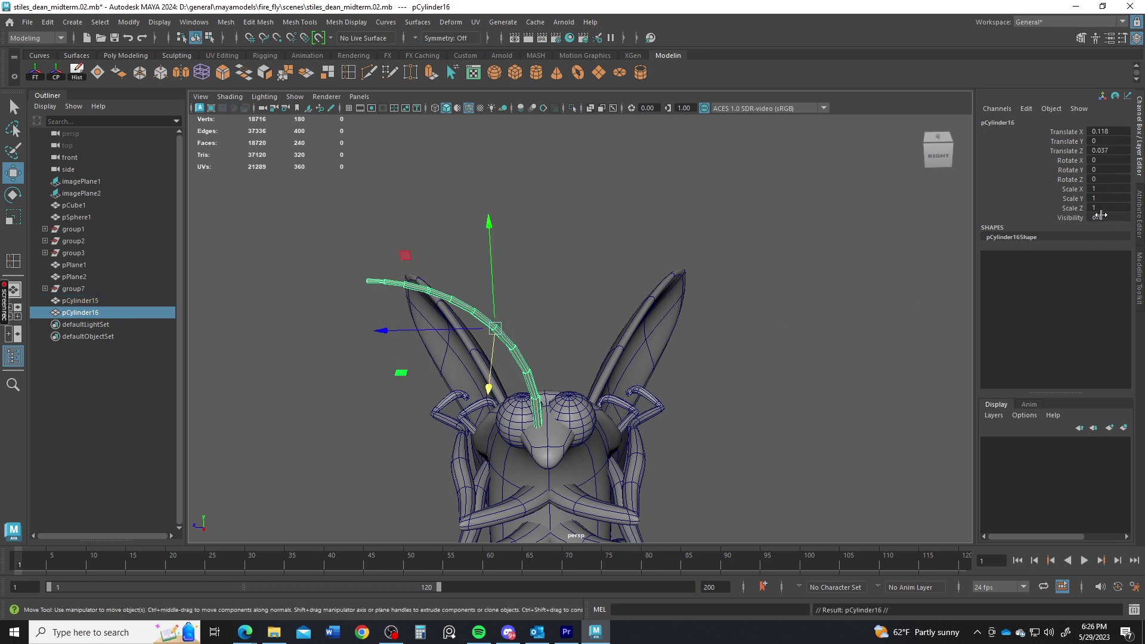
click(1105, 209)
text(-1)
key(Return)
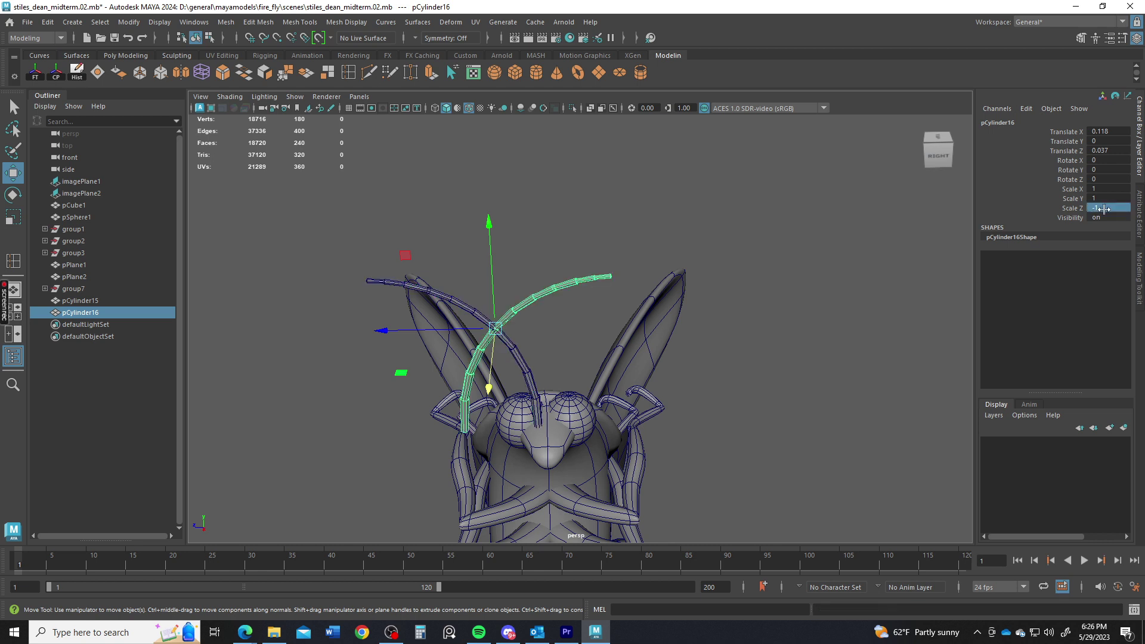
Move the mirrored antenna along Z to the opposite side of the head, matching the first one, and deselect it.
drag(383, 326, 645, 346)
click(691, 415)
key(e)
click(616, 395)
key(w)
click(646, 345)
Turn off the wireframe overlay on the shaded model and inspect the whole firefly against the reference images from several angles.
alt+right_drag(646, 346, 555, 363)
alt+drag(555, 364, 680, 394)
alt+right_drag(680, 394, 653, 402)
alt+drag(653, 401, 605, 465)
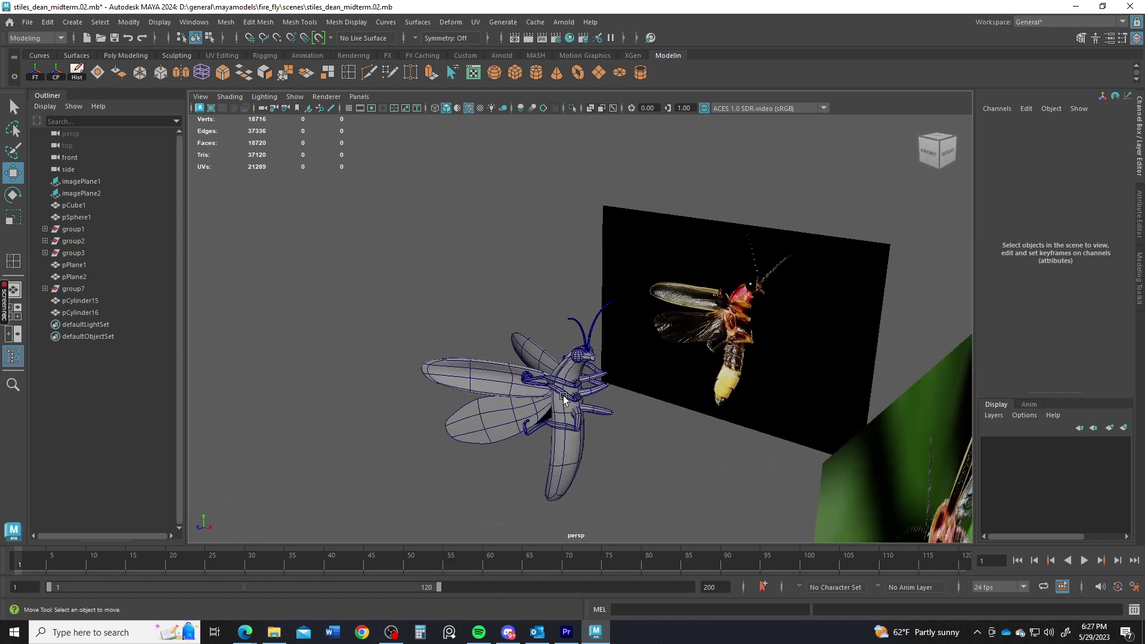
click(468, 109)
mouse_move(628, 409)
alt+mouse_down()
mouse_move(705, 394)
mouse_move(697, 388)
alt+mouse_up()
scroll(470, 268, down, 5)
alt+drag(470, 267, 596, 350)
scroll(571, 403, up, 5)
alt+drag(570, 403, 585, 440)
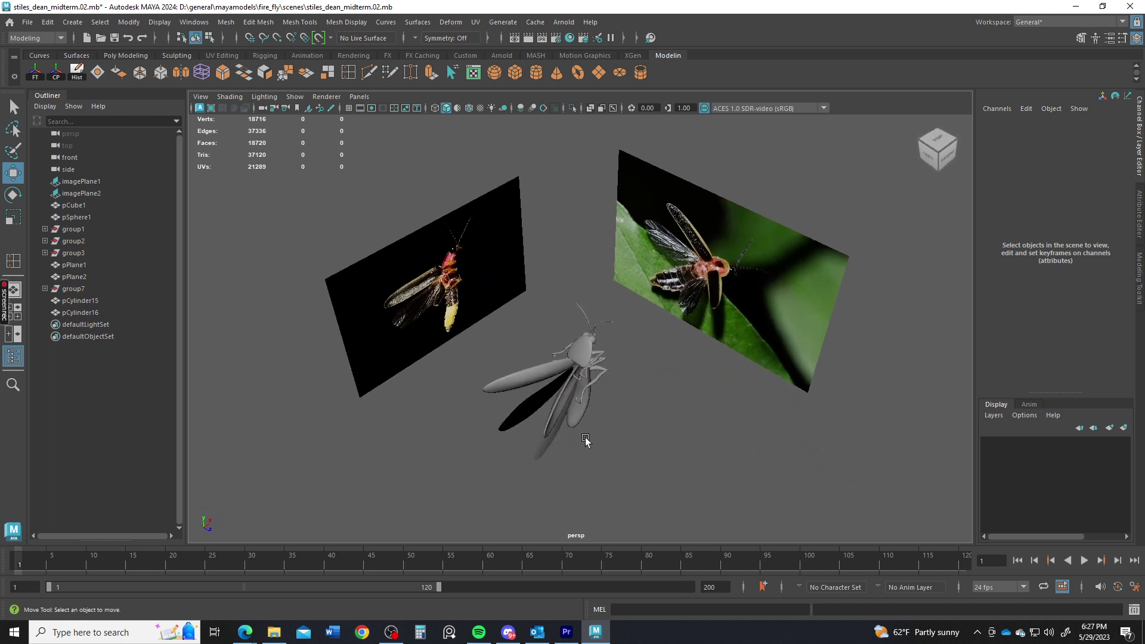